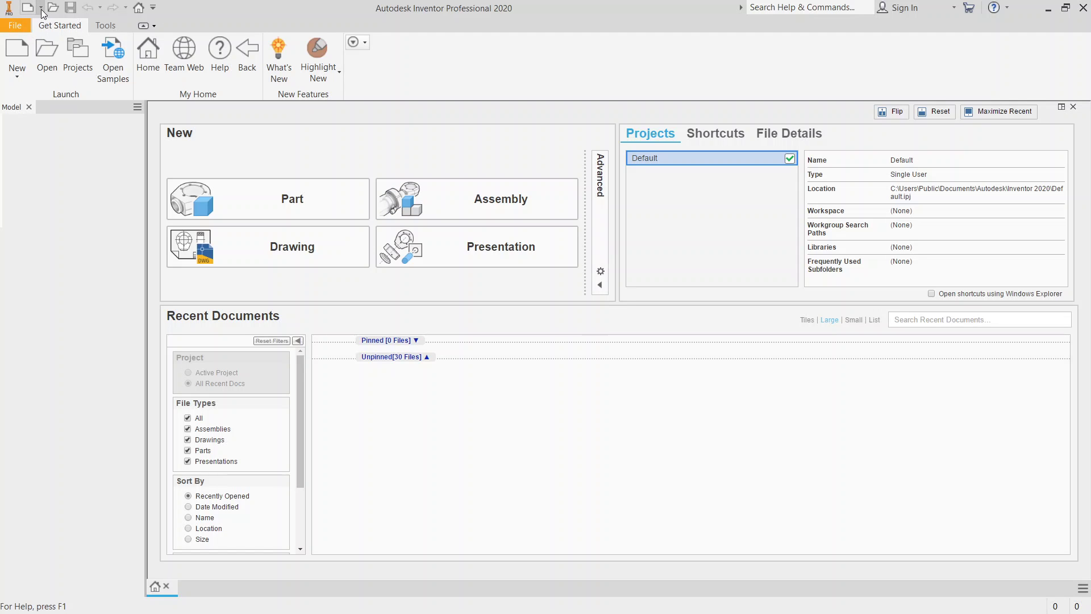
- Create a new blank part file, Part9, from the New file-type list
{"action": "left_click", "coordinate": [41, 8]}
{"action": "left_click", "coordinate": [58, 86]}
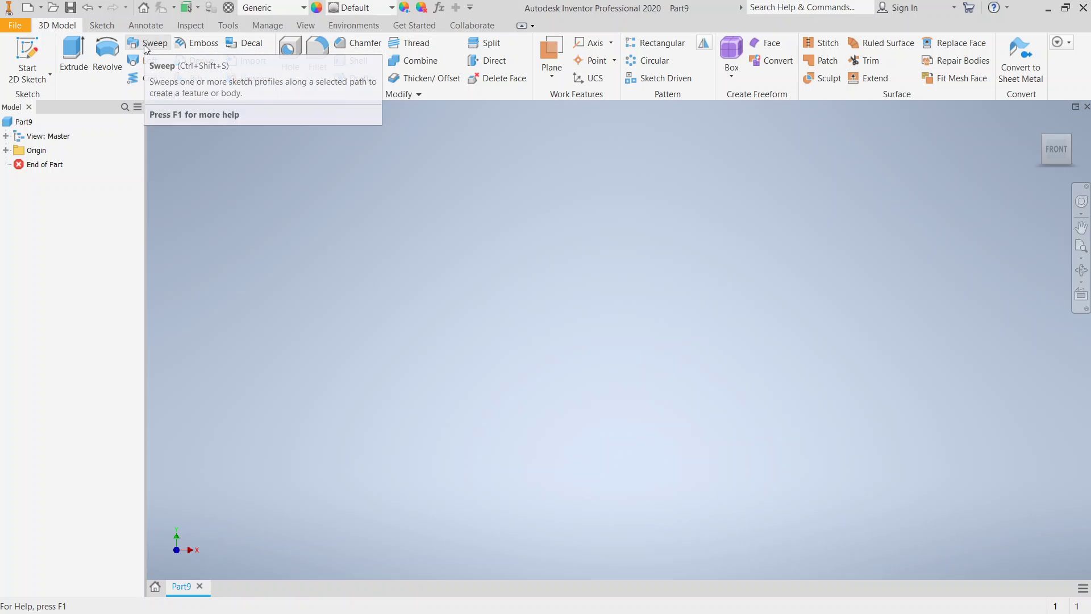
- Start a sketch on the vertical origin plane and draw a two-point rectangle
{"action": "left_click", "coordinate": [24, 53]}
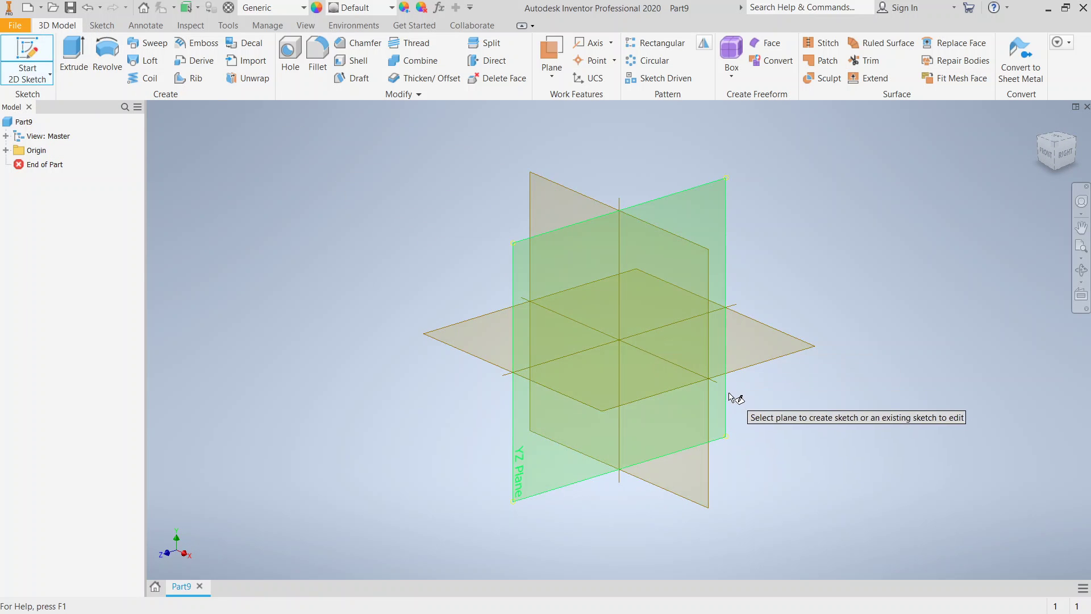
{"action": "left_click", "coordinate": [654, 307]}
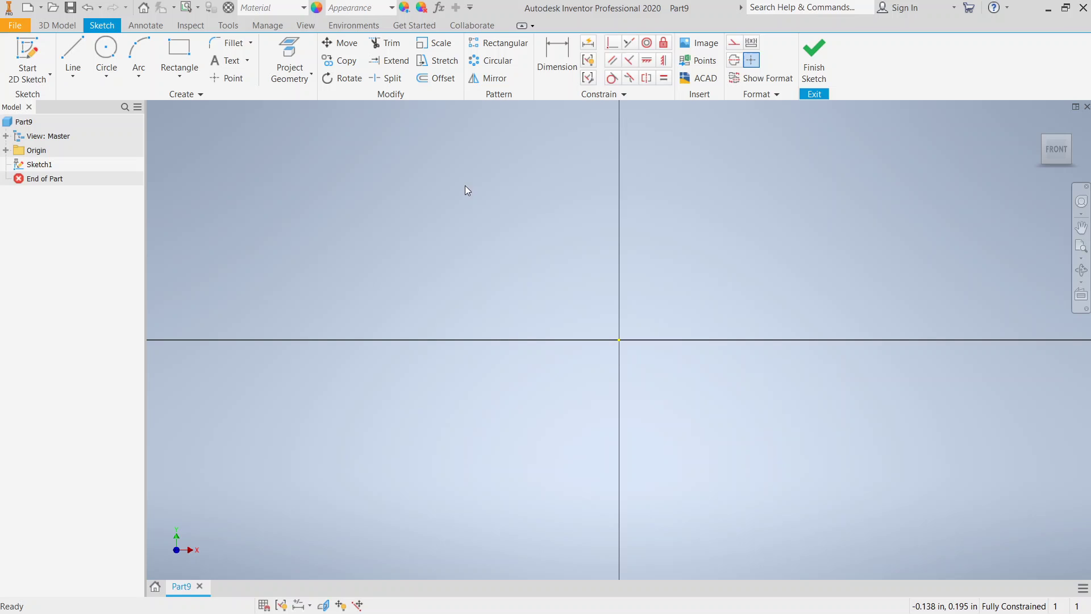
{"action": "left_click", "coordinate": [179, 54]}
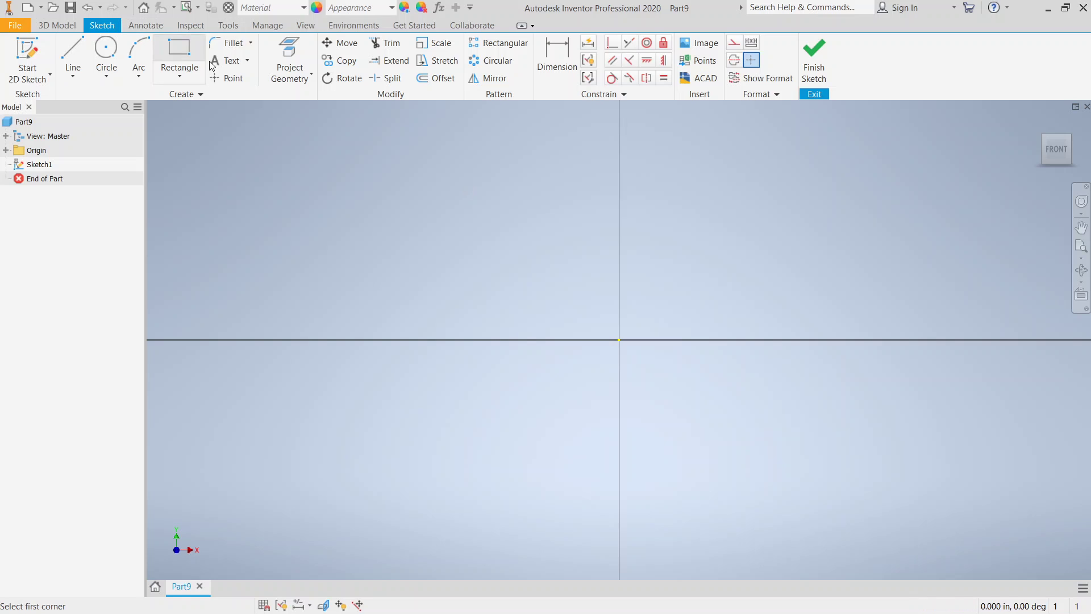
{"action": "left_click", "coordinate": [491, 278]}
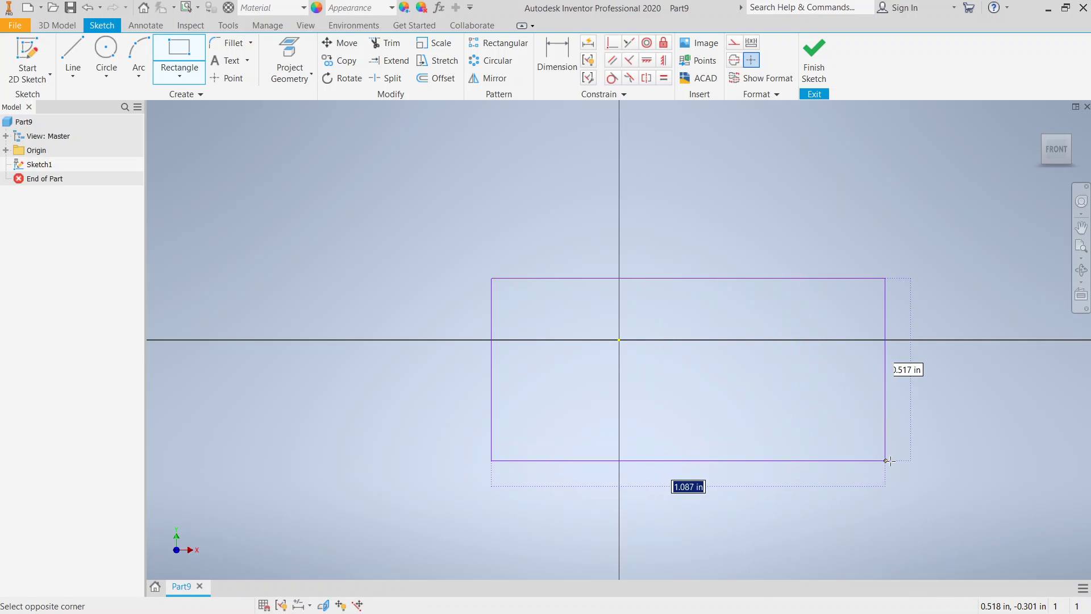
{"action": "left_click", "coordinate": [855, 456]}
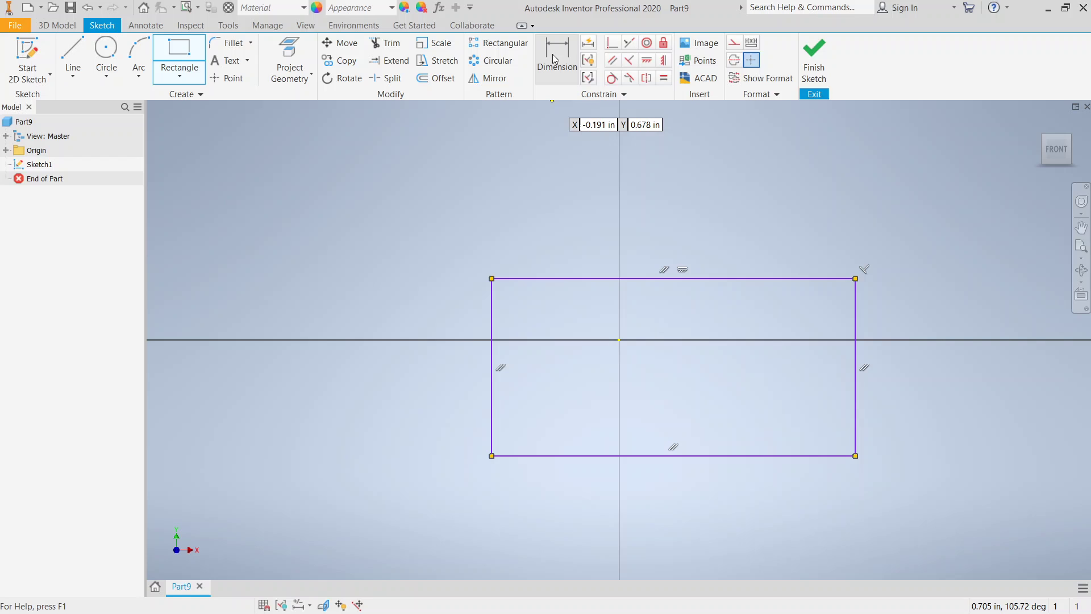
- Add center-point circles on the rectangle's top-left and bottom-right corners
{"action": "left_click", "coordinate": [107, 54]}
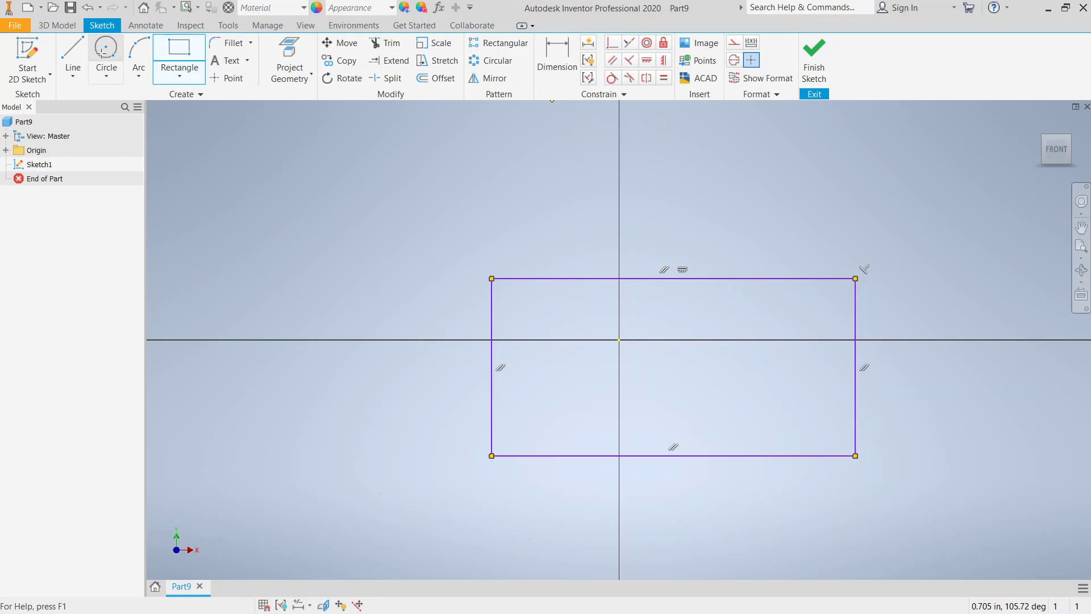
{"action": "left_click", "coordinate": [491, 278]}
{"action": "left_click", "coordinate": [437, 176]}
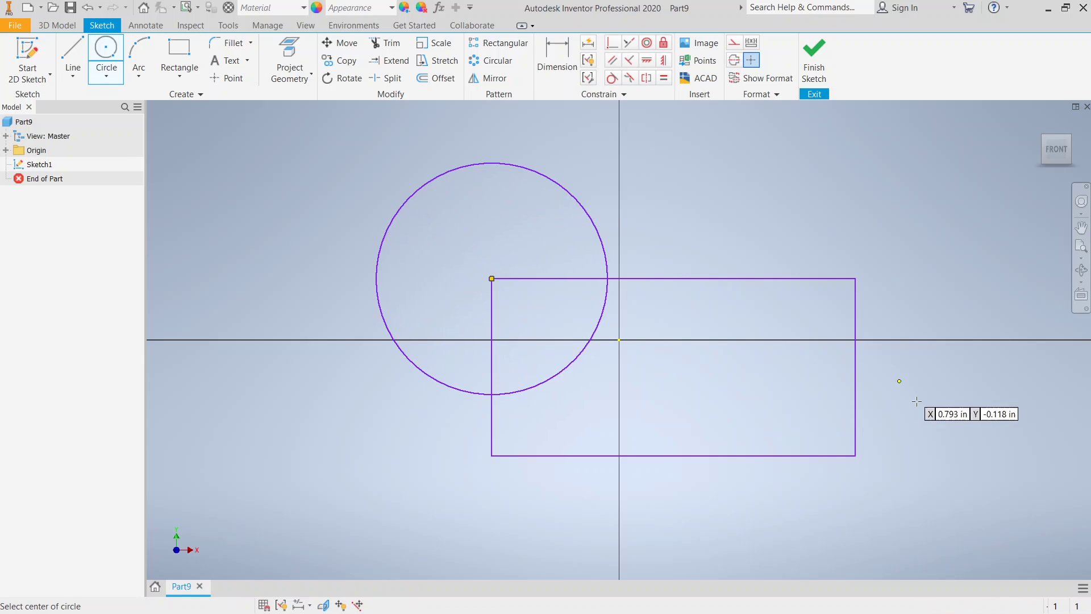
{"action": "left_click", "coordinate": [855, 455]}
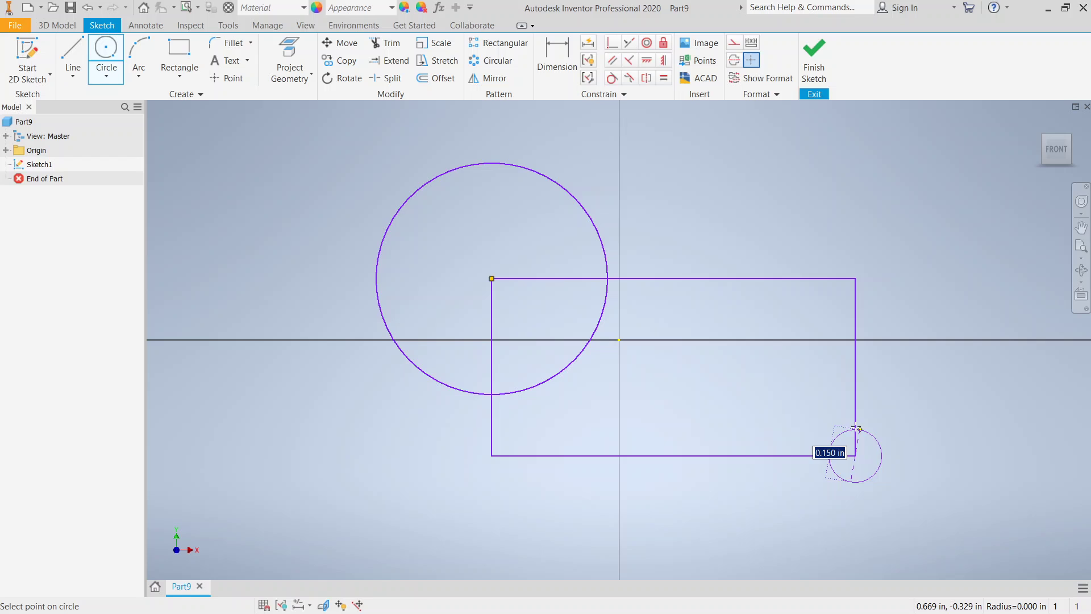
{"action": "left_click", "coordinate": [797, 344]}
{"action": "right_click", "coordinate": [897, 257]}
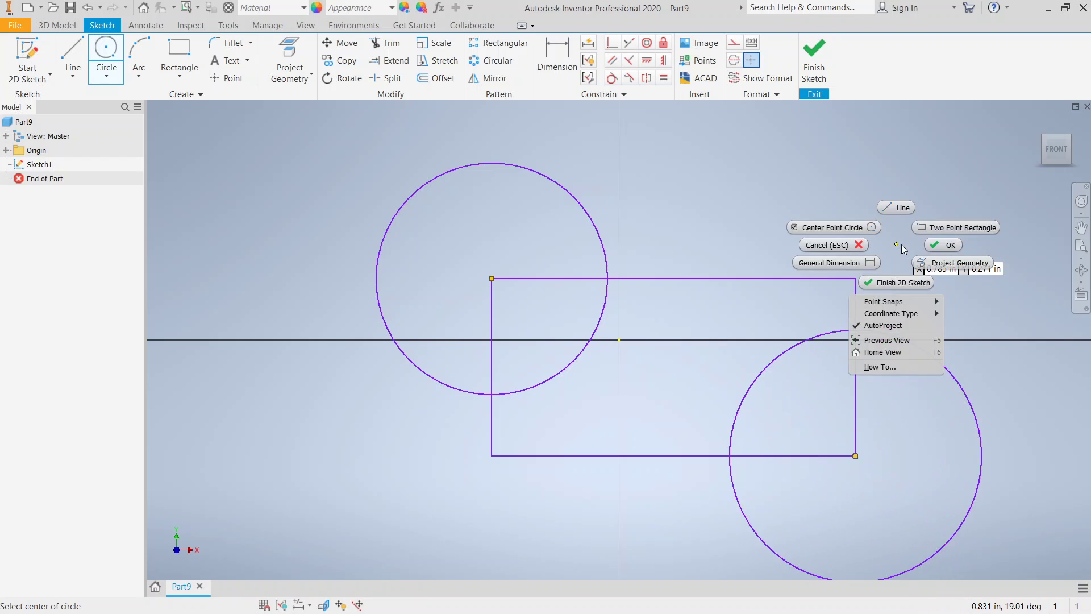
{"action": "left_click", "coordinate": [940, 246]}
{"action": "scroll", "coordinate": [939, 251], "scroll_direction": "down", "scroll_amount": 3}
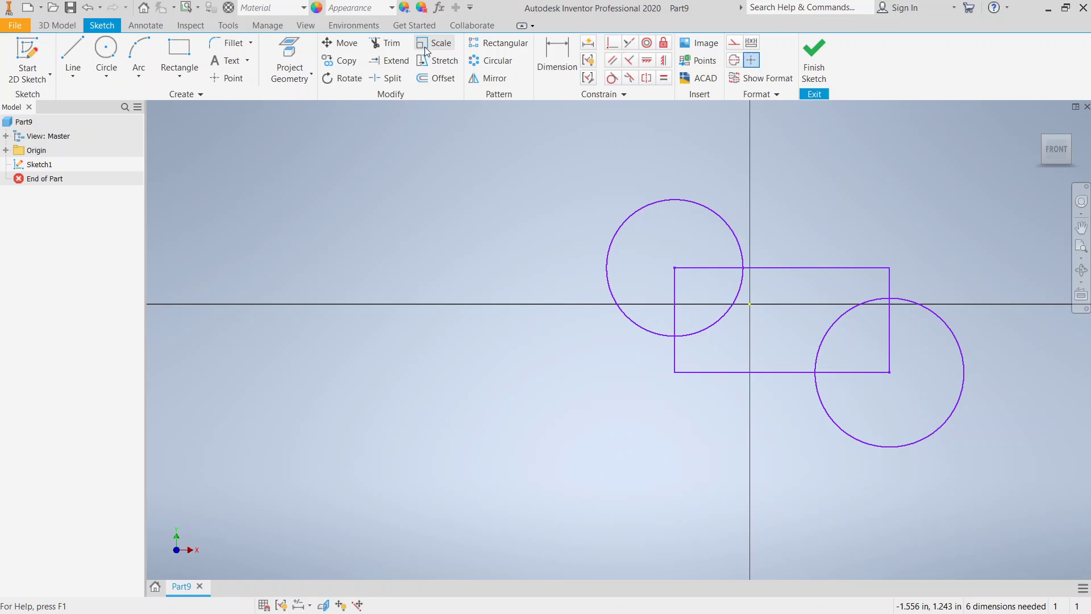
- Trim the overlapping rectangle edges and circle arcs, leaving a corner lobe and opposite quarter-arc notch
{"action": "left_click", "coordinate": [386, 44]}
{"action": "left_click", "coordinate": [698, 267]}
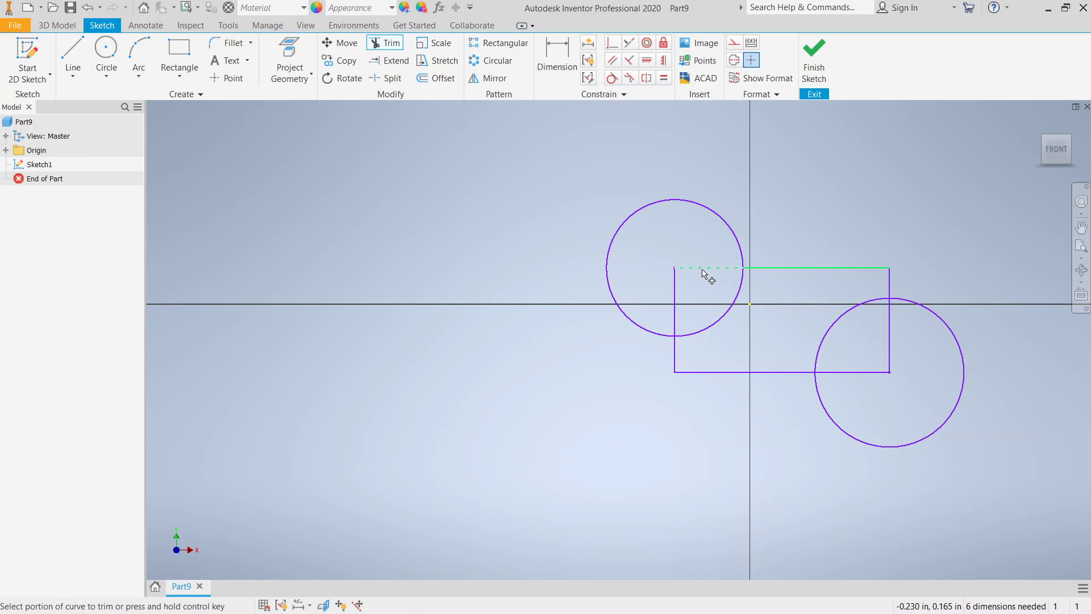
{"action": "left_click", "coordinate": [724, 313]}
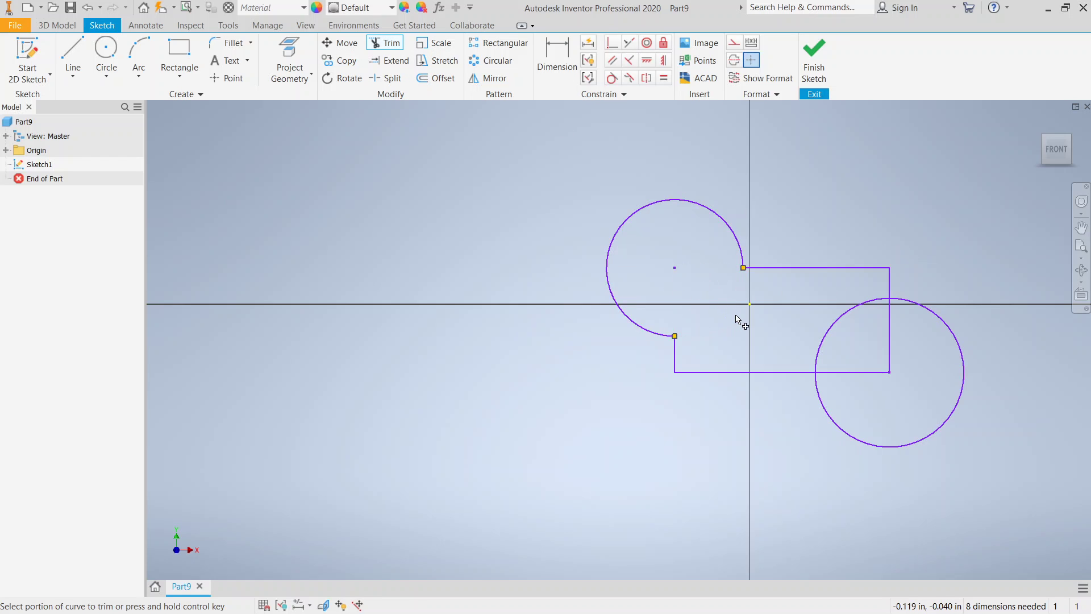
{"action": "left_click", "coordinate": [866, 377]}
{"action": "left_click", "coordinate": [890, 355]}
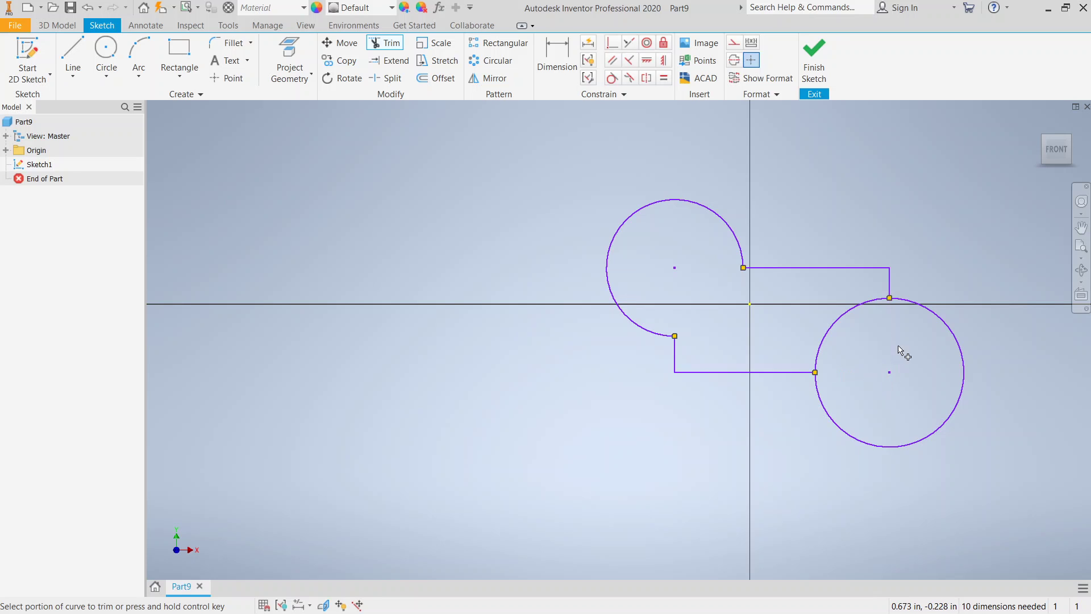
{"action": "left_click", "coordinate": [945, 325]}
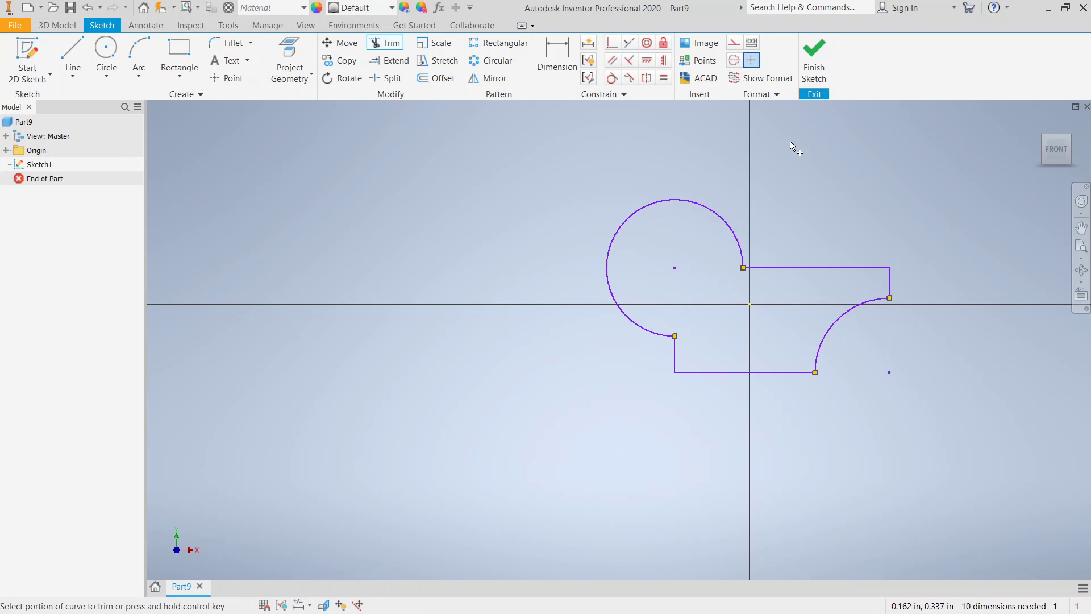
- Finish Sketch1 and begin a new 2D sketch
{"action": "left_click", "coordinate": [815, 57]}
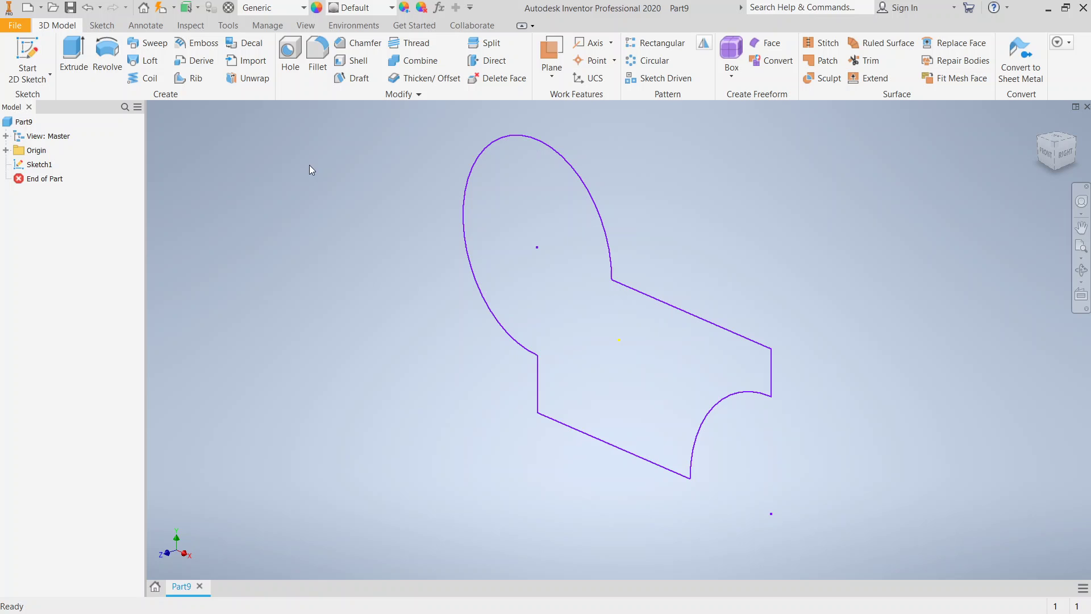
{"action": "left_click", "coordinate": [28, 55]}
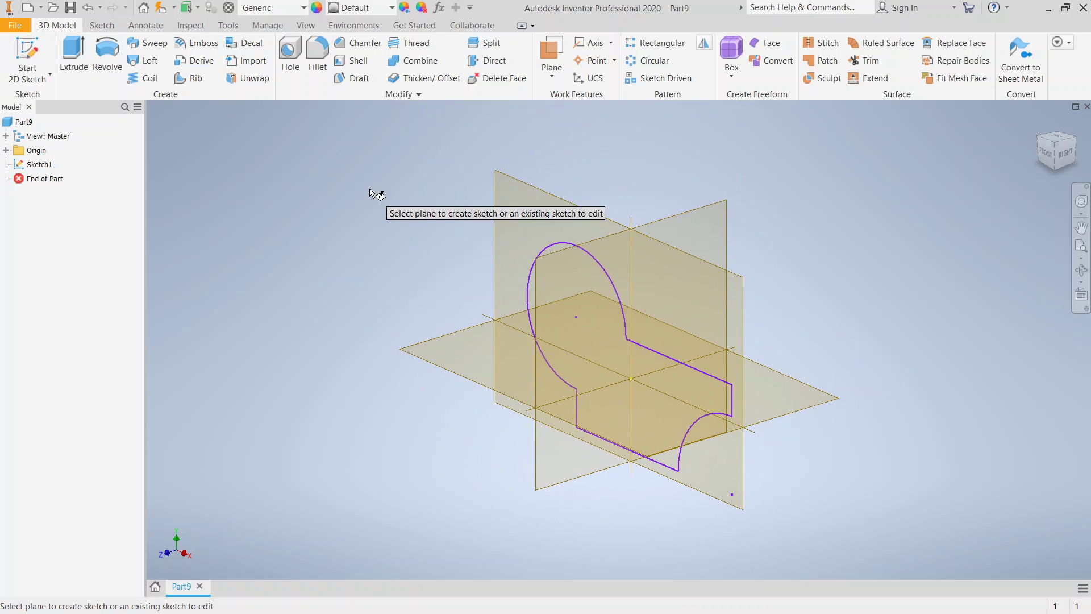
- Place the second sketch on the horizontal XZ plane, viewed from an angled orbit
{"action": "left_click", "coordinate": [499, 367]}
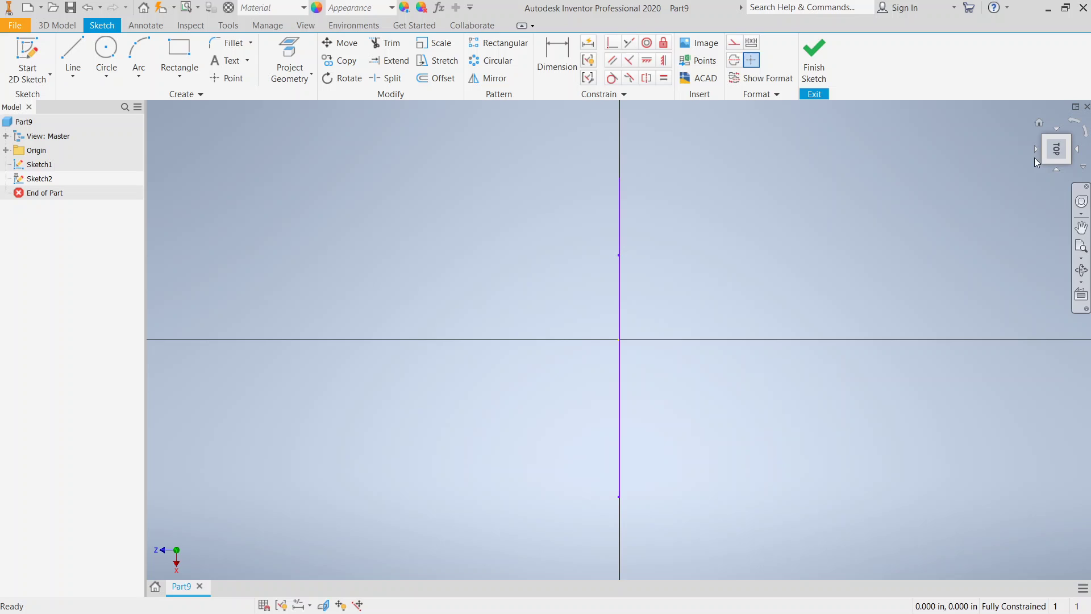
{"action": "left_click", "coordinate": [1056, 153]}
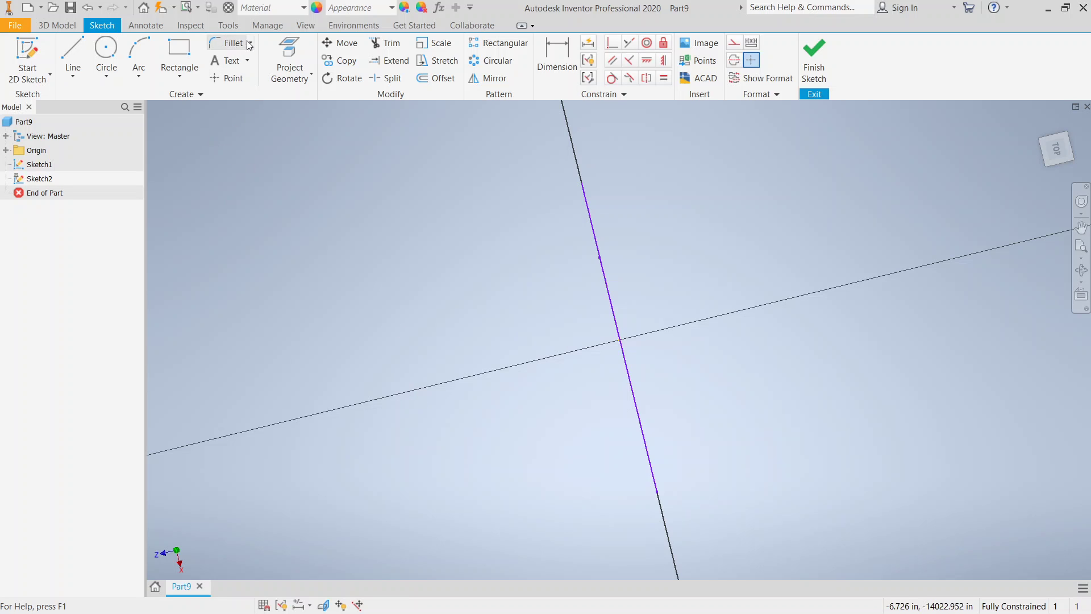
{"action": "left_click", "coordinate": [139, 77]}
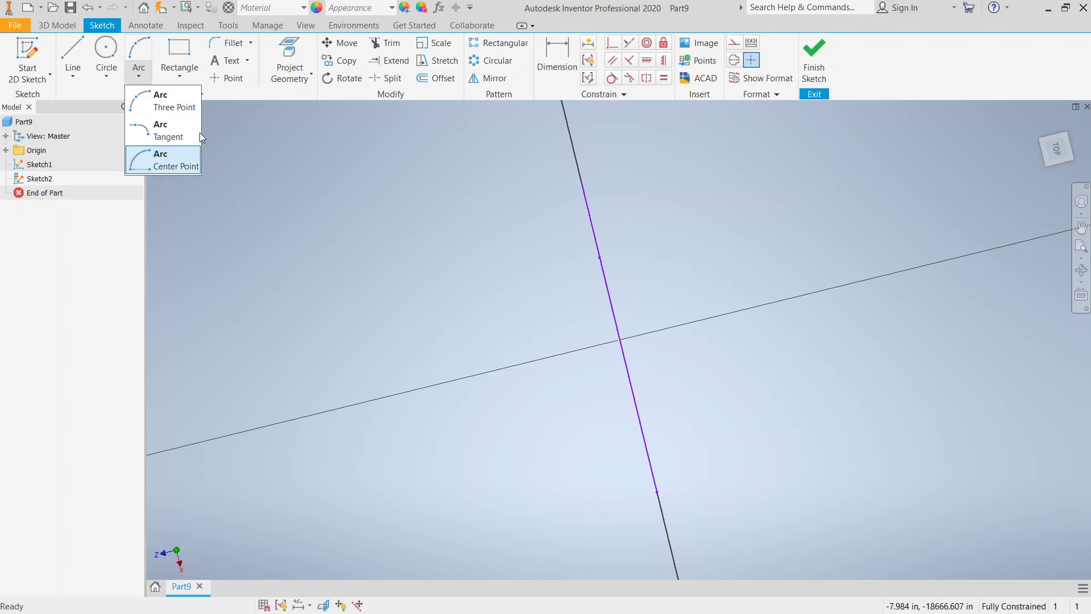
{"action": "left_click", "coordinate": [77, 80]}
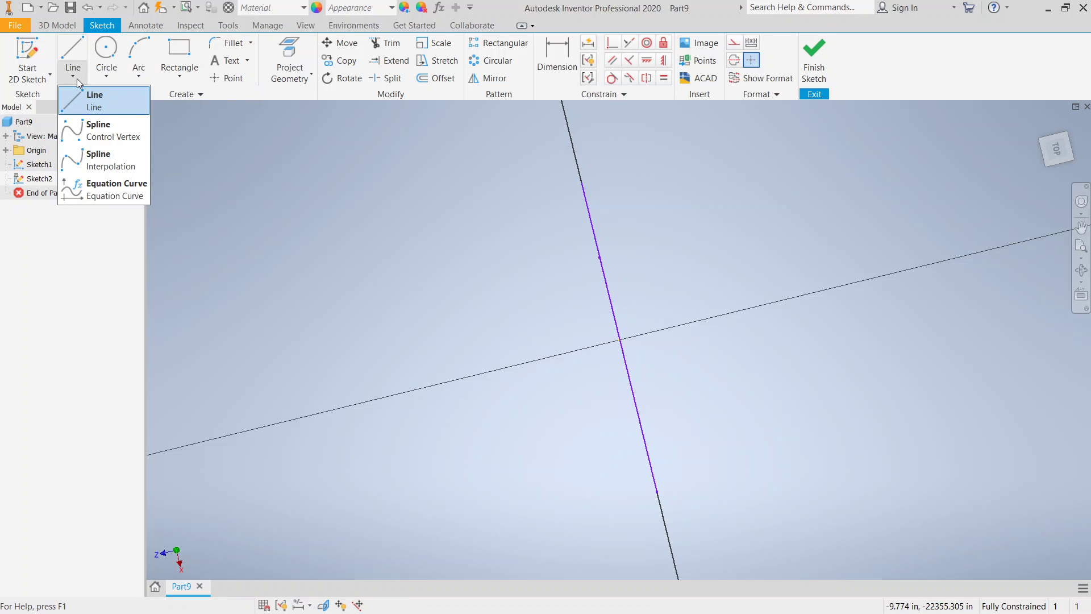
{"action": "left_click", "coordinate": [106, 136]}
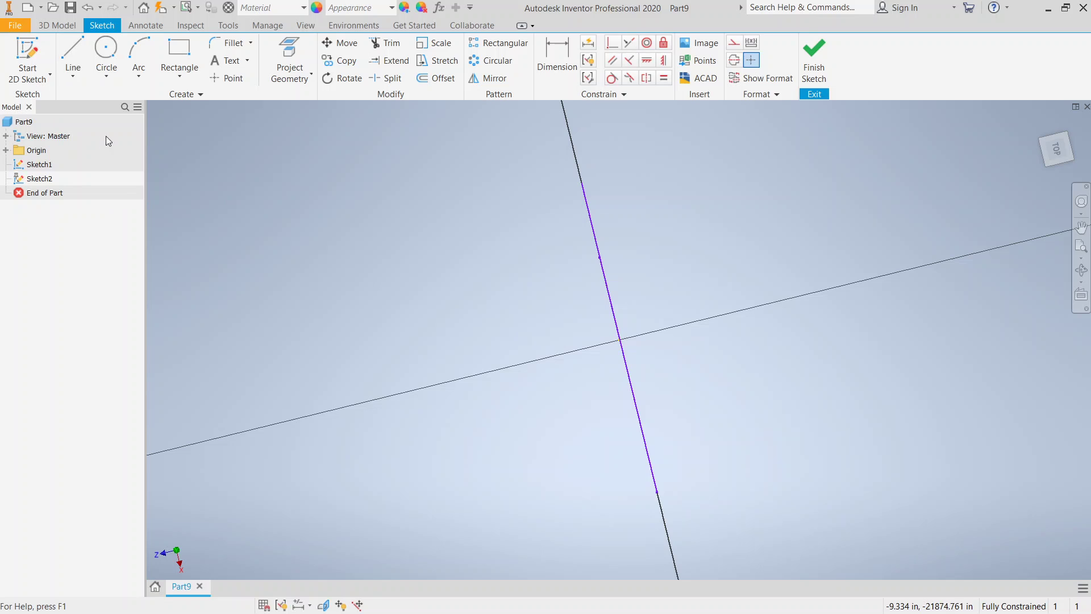
- Draw a five-point spline through the origin that hooks downward at its far end, then finish Sketch2
{"action": "left_click", "coordinate": [286, 420]}
{"action": "left_click", "coordinate": [473, 353]}
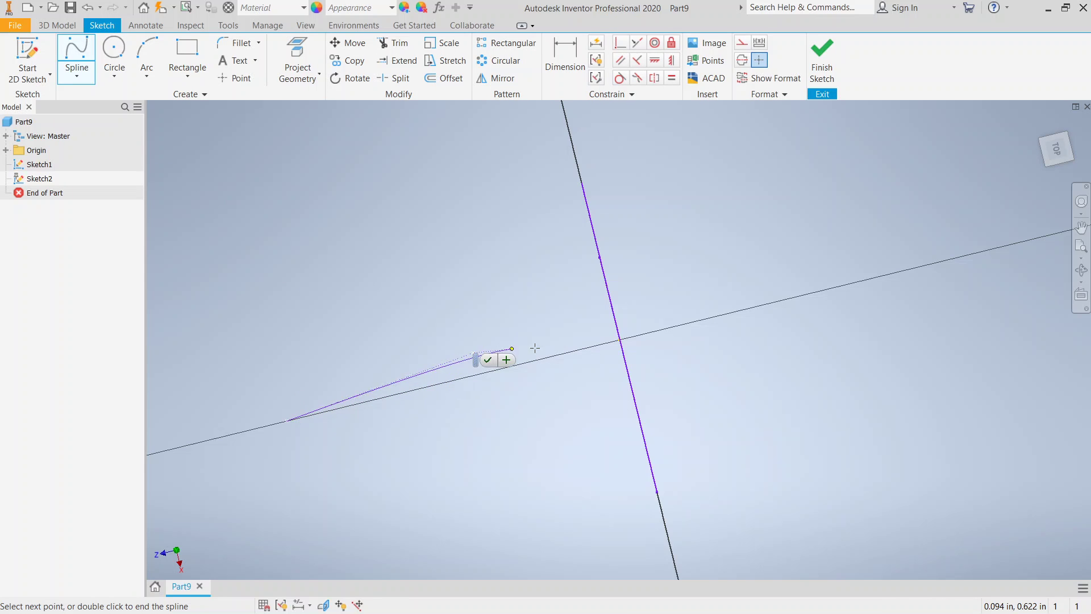
{"action": "left_click", "coordinate": [685, 346]}
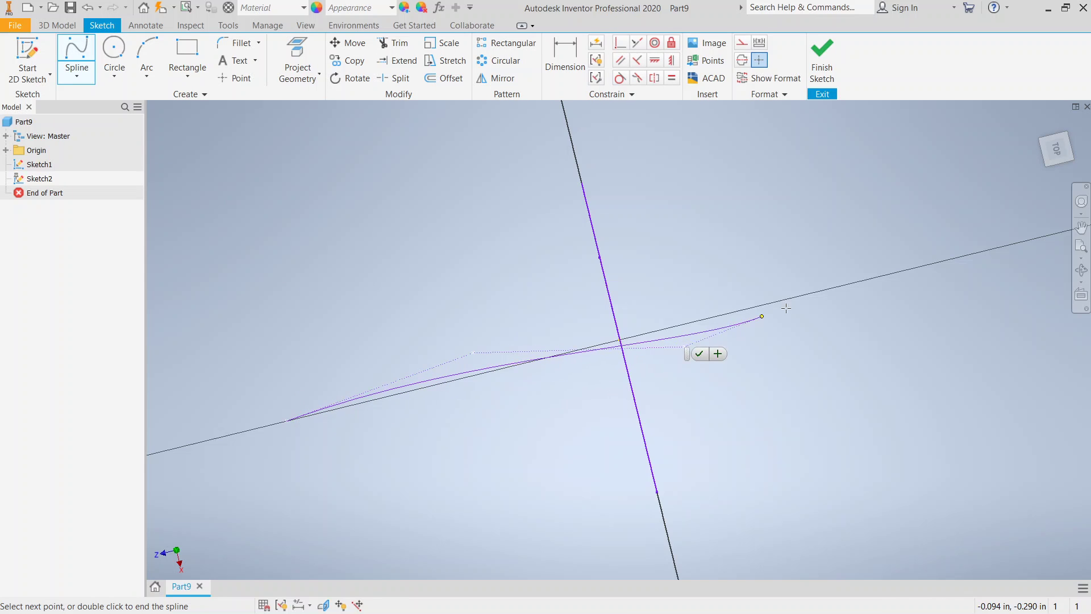
{"action": "left_click", "coordinate": [826, 266]}
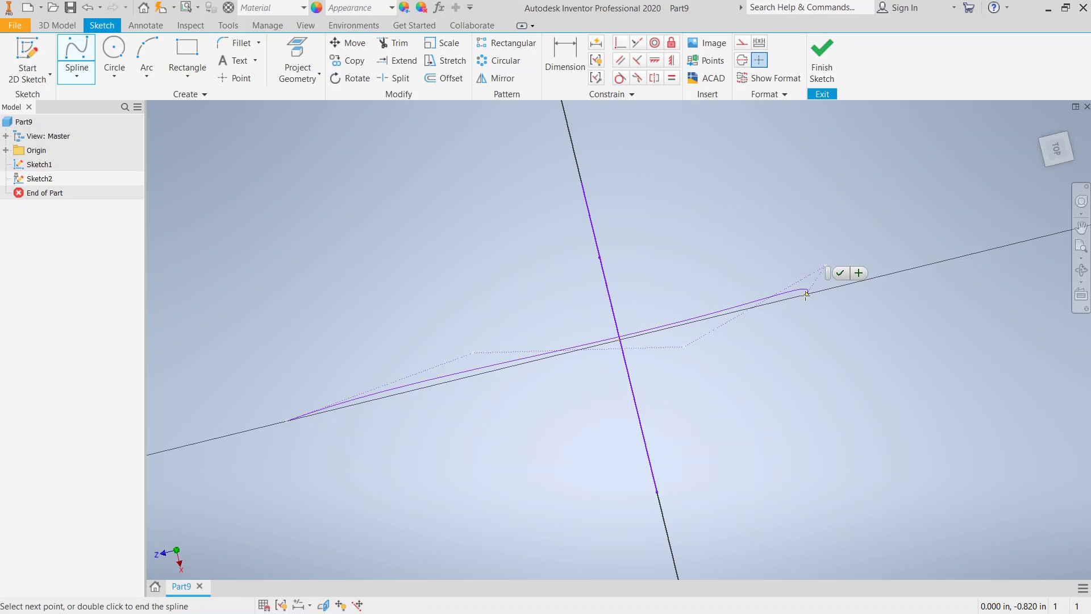
{"action": "left_click", "coordinate": [847, 402]}
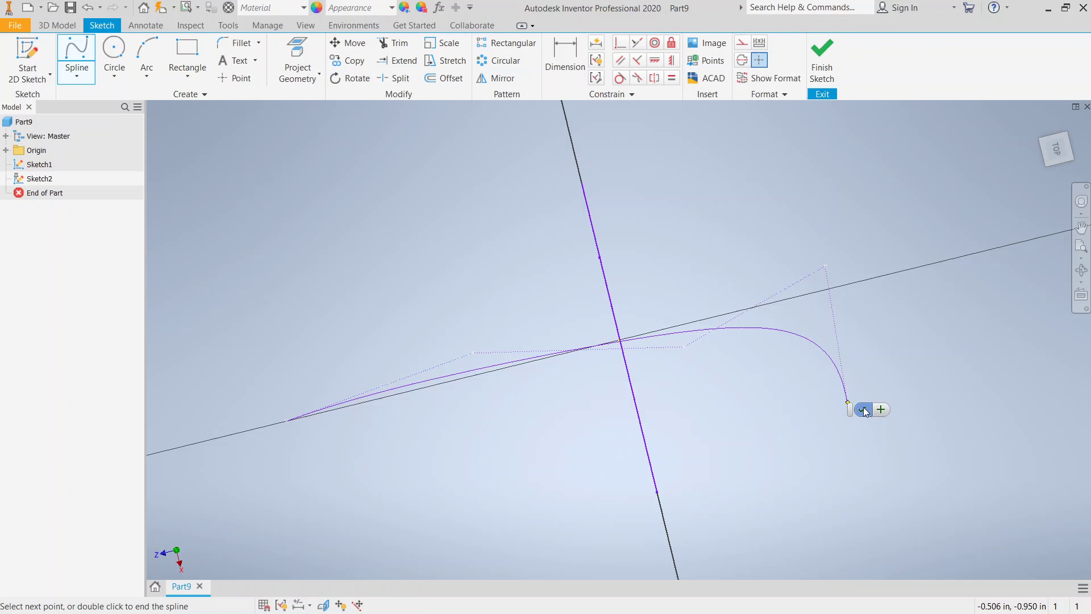
{"action": "left_click", "coordinate": [865, 409]}
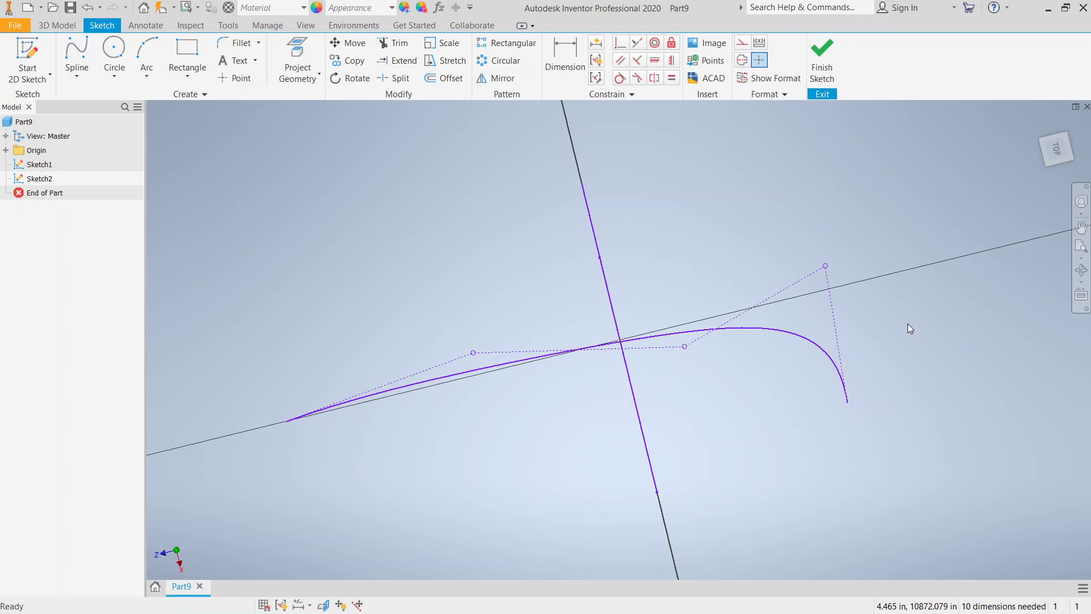
{"action": "left_click", "coordinate": [829, 59]}
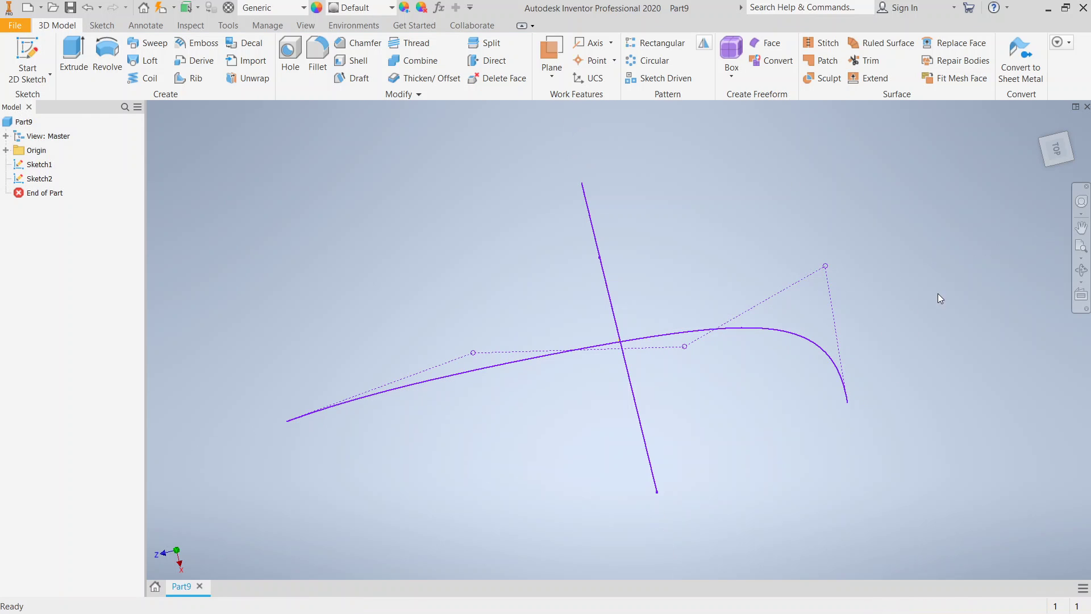
{"action": "middle_click_drag", "start_coordinate": [557, 353], "coordinate": [591, 330], "text": "shift"}
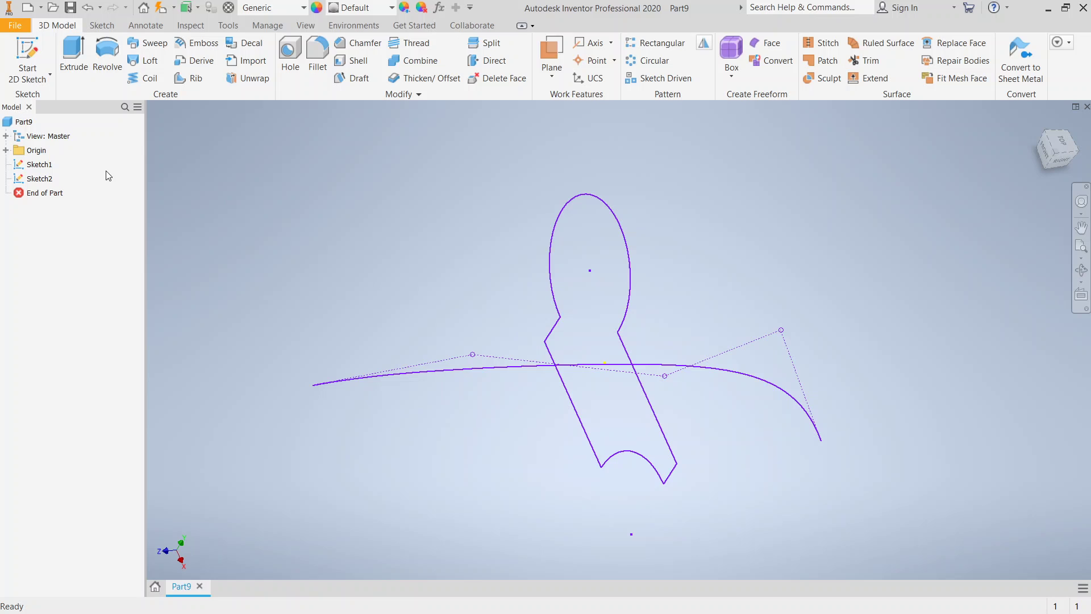
- Sweep the Sketch1 profile along the Sketch2 spline, which fails with a 'Create sweep feature failed' error
{"action": "left_click", "coordinate": [146, 45]}
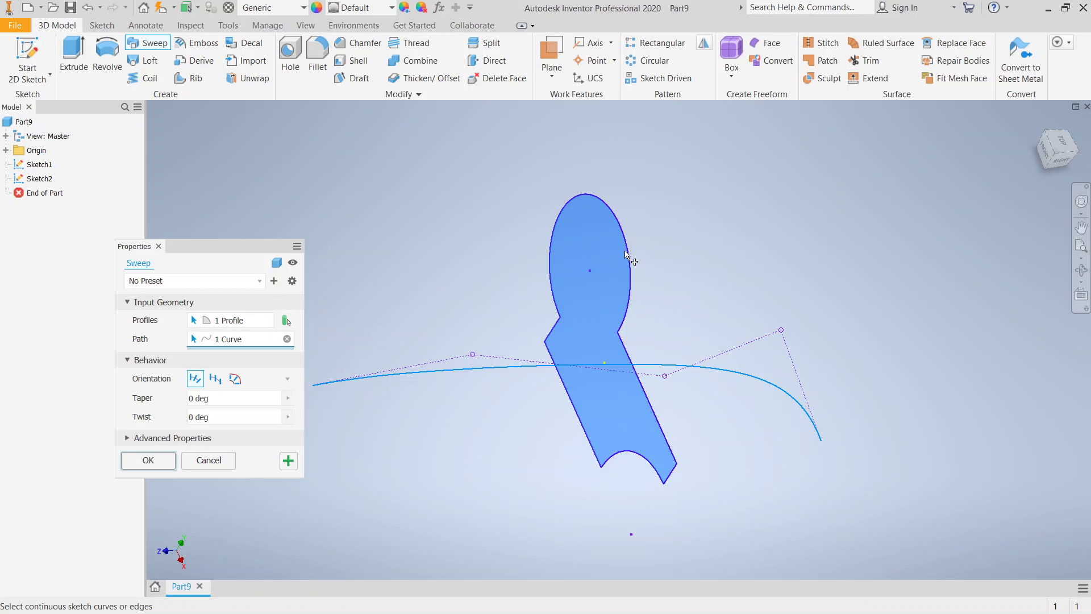
{"action": "left_click", "coordinate": [234, 321]}
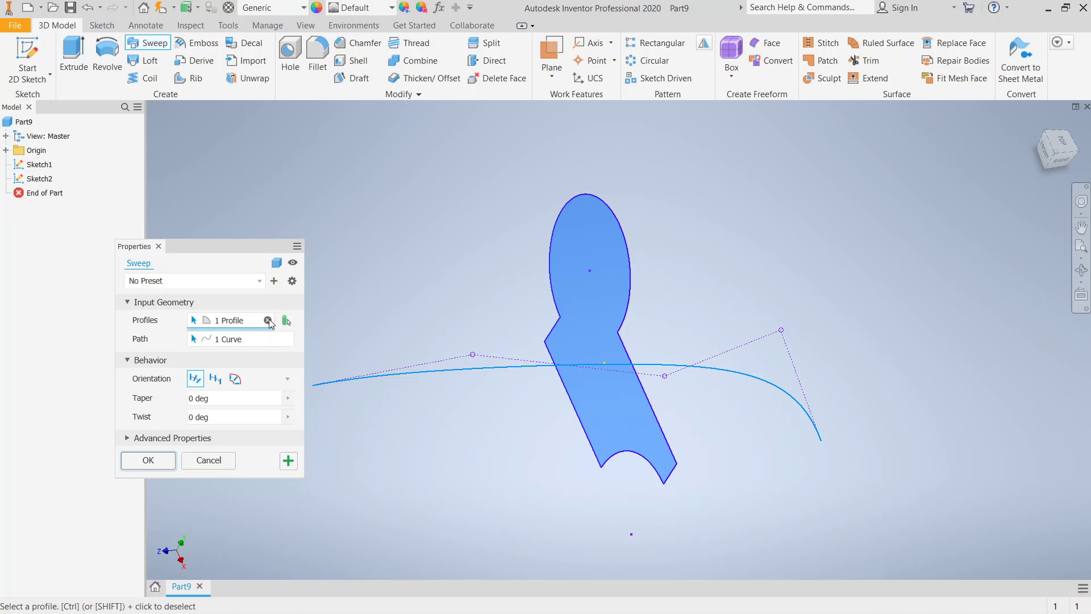
{"action": "left_click", "coordinate": [287, 320]}
{"action": "left_click", "coordinate": [287, 339]}
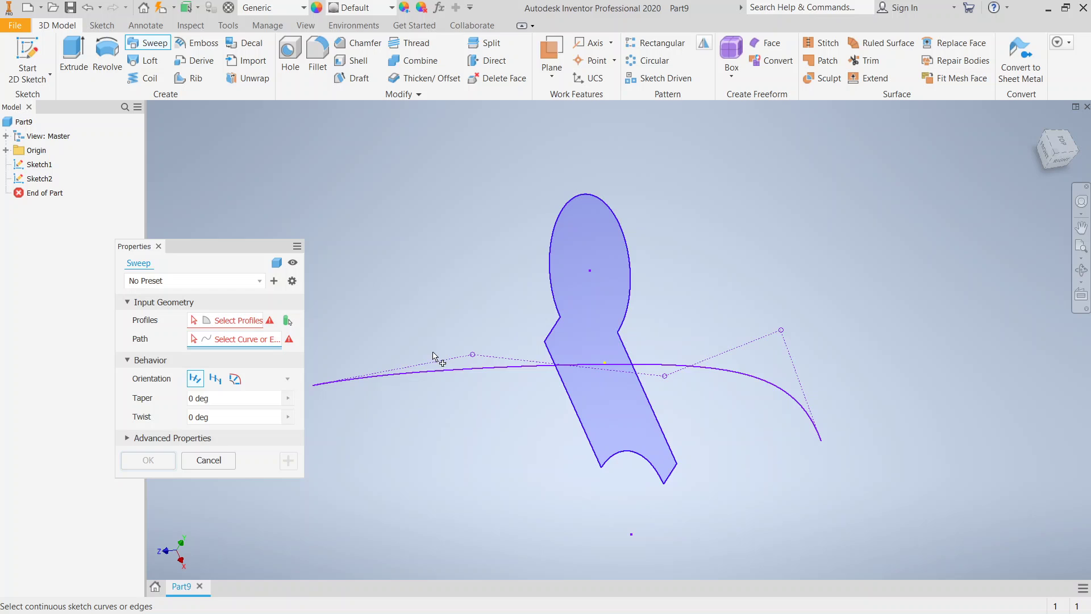
{"action": "left_click", "coordinate": [210, 321]}
{"action": "left_click", "coordinate": [591, 292]}
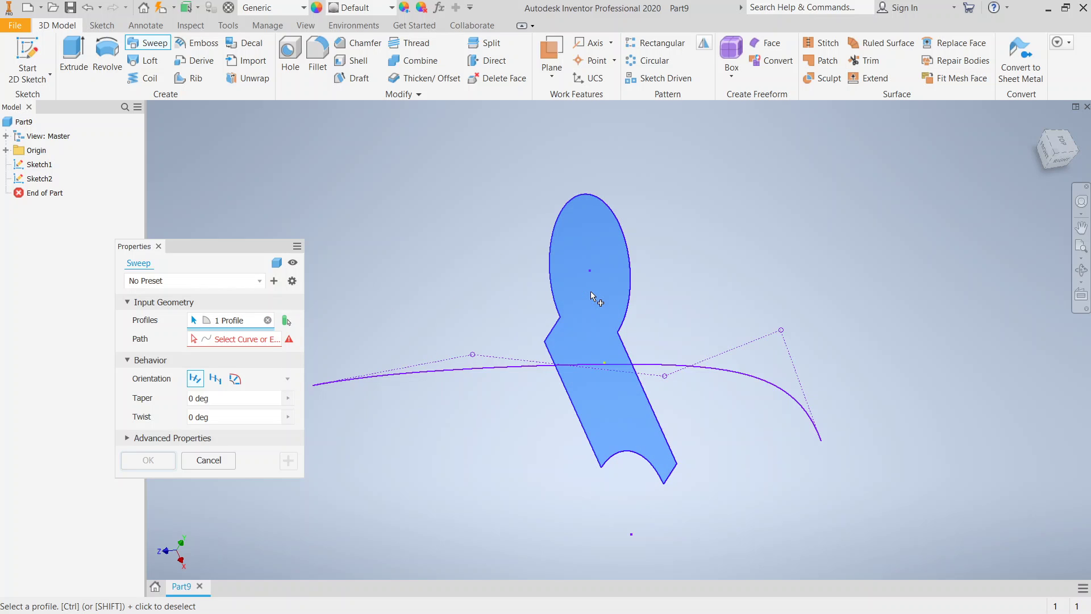
{"action": "left_click", "coordinate": [230, 340]}
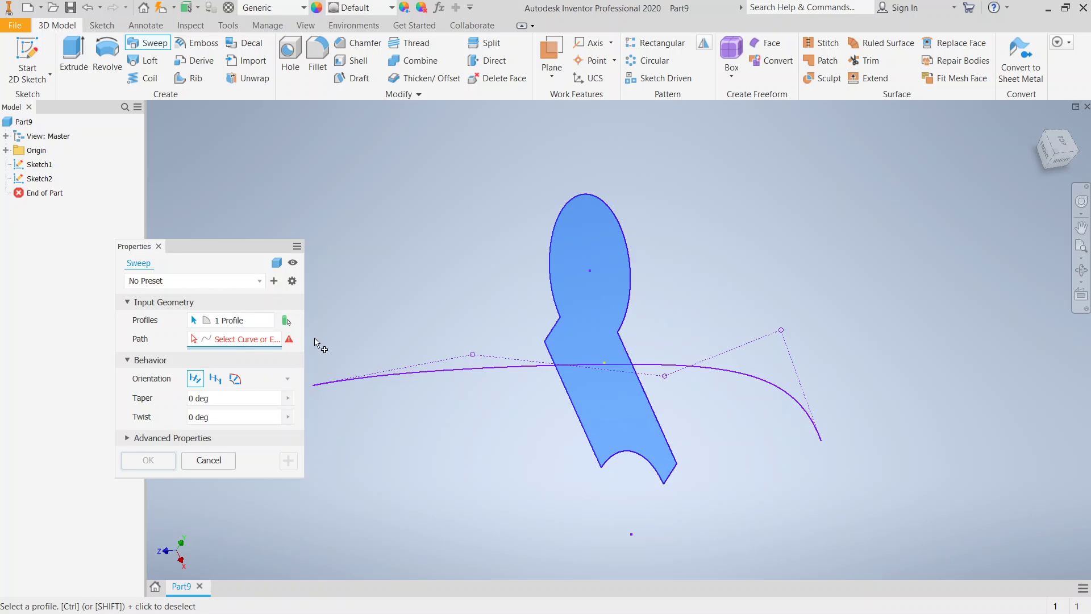
{"action": "left_click", "coordinate": [489, 368]}
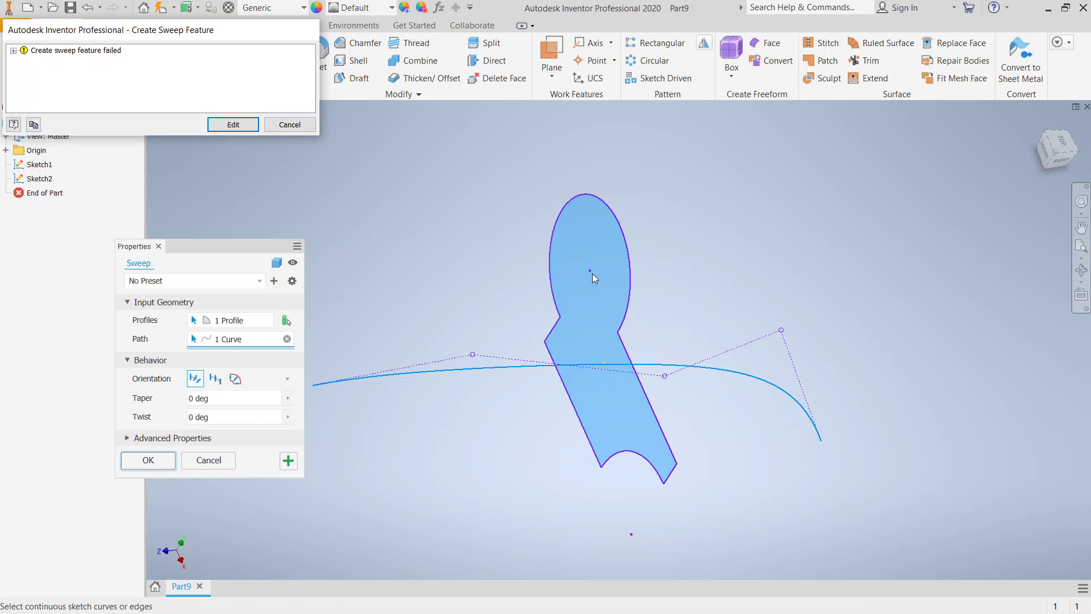
- Expand the error details to read the self-intersection cause, then cancel the sweep
{"action": "double_click", "coordinate": [50, 51]}
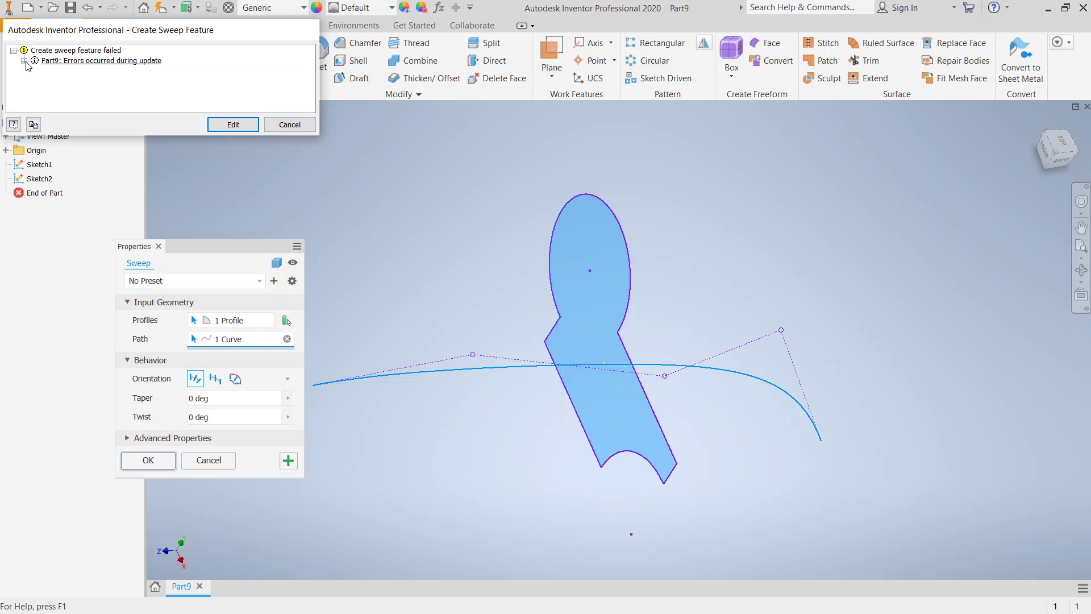
{"action": "left_click", "coordinate": [24, 60]}
{"action": "left_click", "coordinate": [35, 71]}
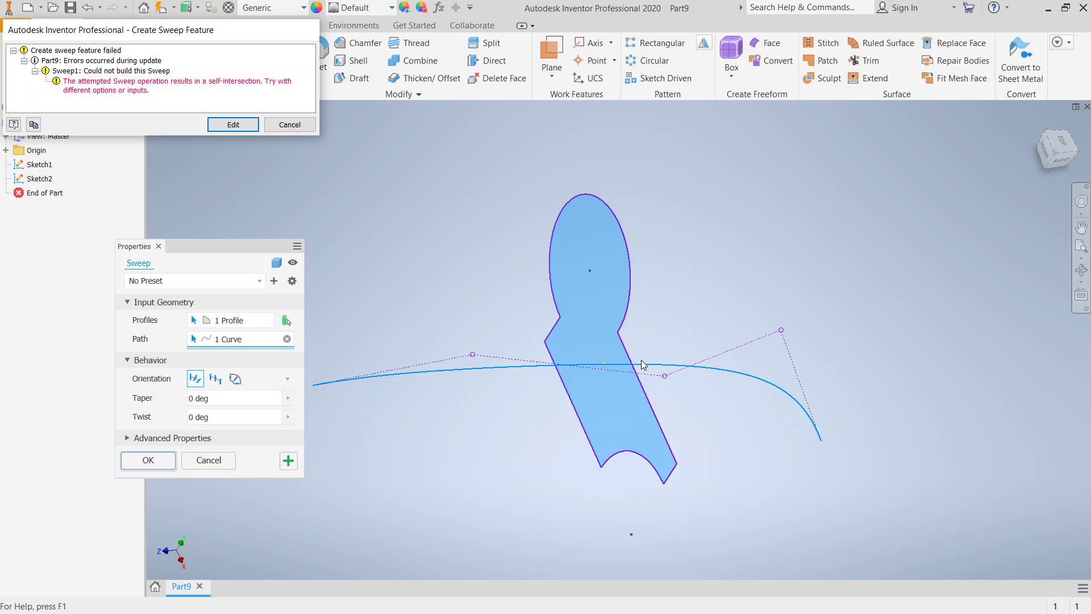
{"action": "left_click", "coordinate": [288, 125]}
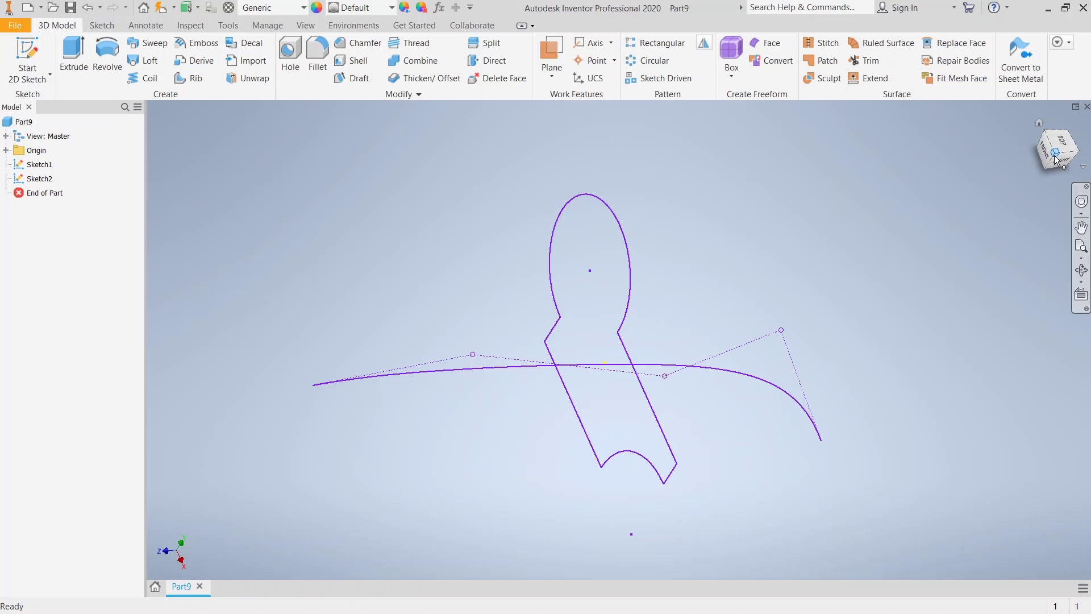
{"action": "middle_click_drag", "start_coordinate": [619, 340], "coordinate": [779, 362], "text": "shift"}
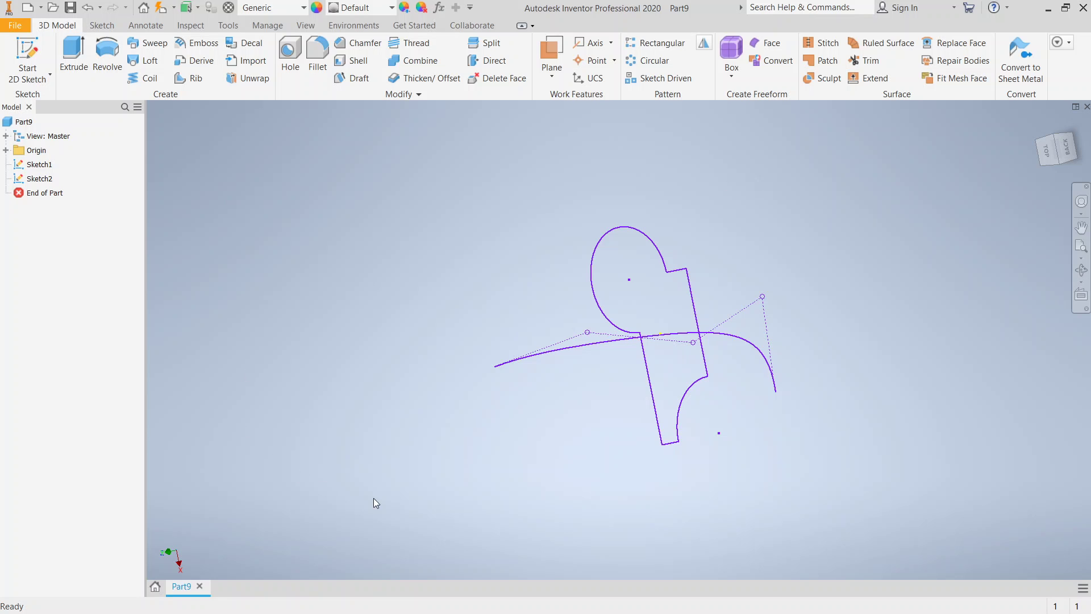
{"action": "middle_click_drag", "start_coordinate": [619, 340], "coordinate": [670, 342], "text": "shift"}
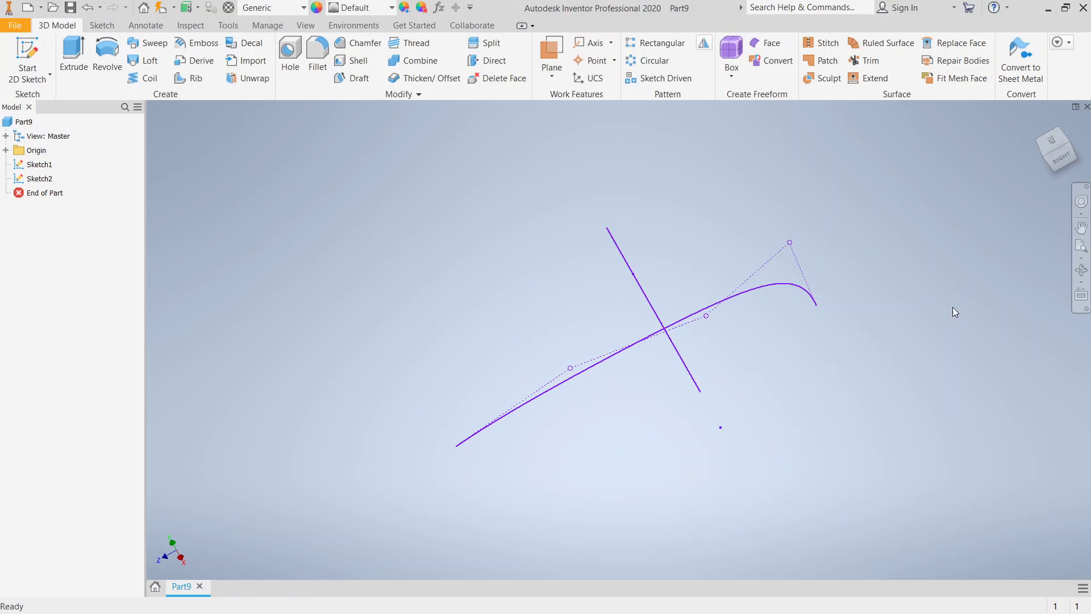
{"action": "left_click", "coordinate": [1053, 164]}
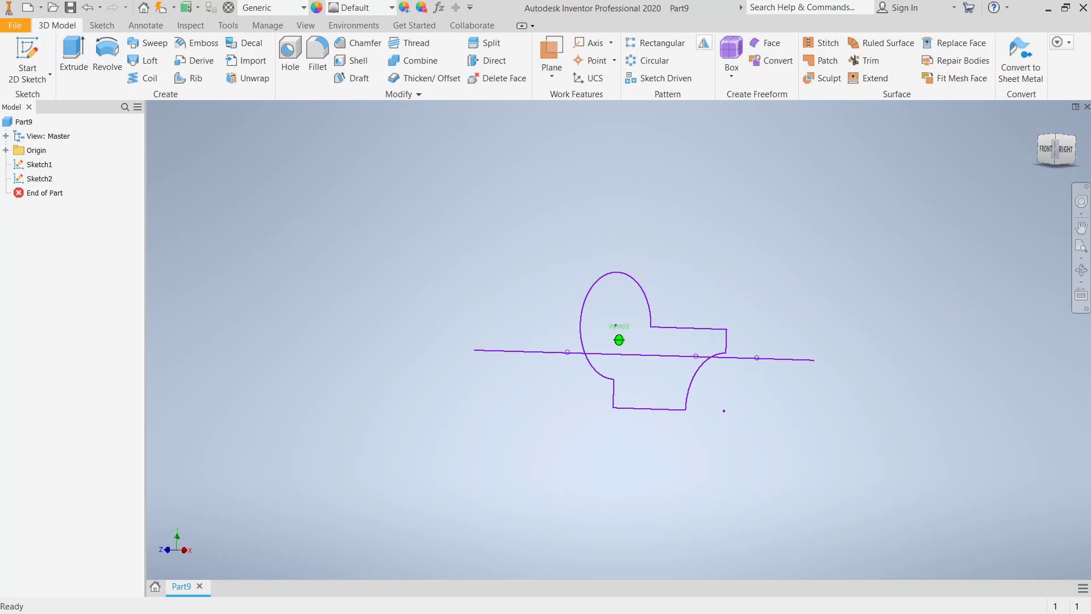
{"action": "middle_click_drag", "start_coordinate": [619, 340], "coordinate": [775, 442], "text": "shift"}
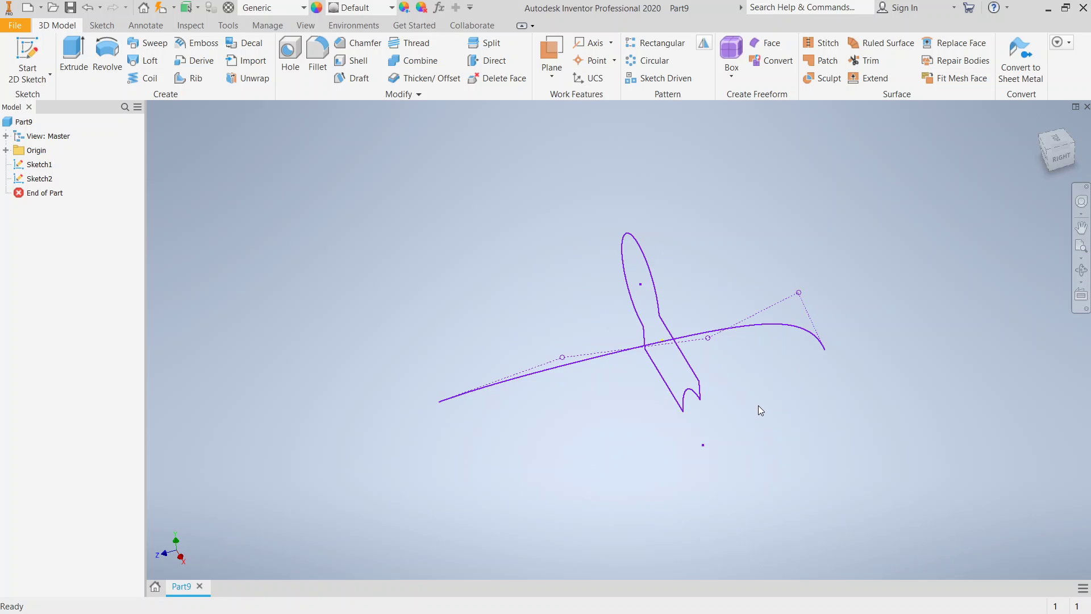
- Edit Sketch2, pulling the spline's hooked end up to the right so it runs nearly flat
{"action": "double_click", "coordinate": [18, 180]}
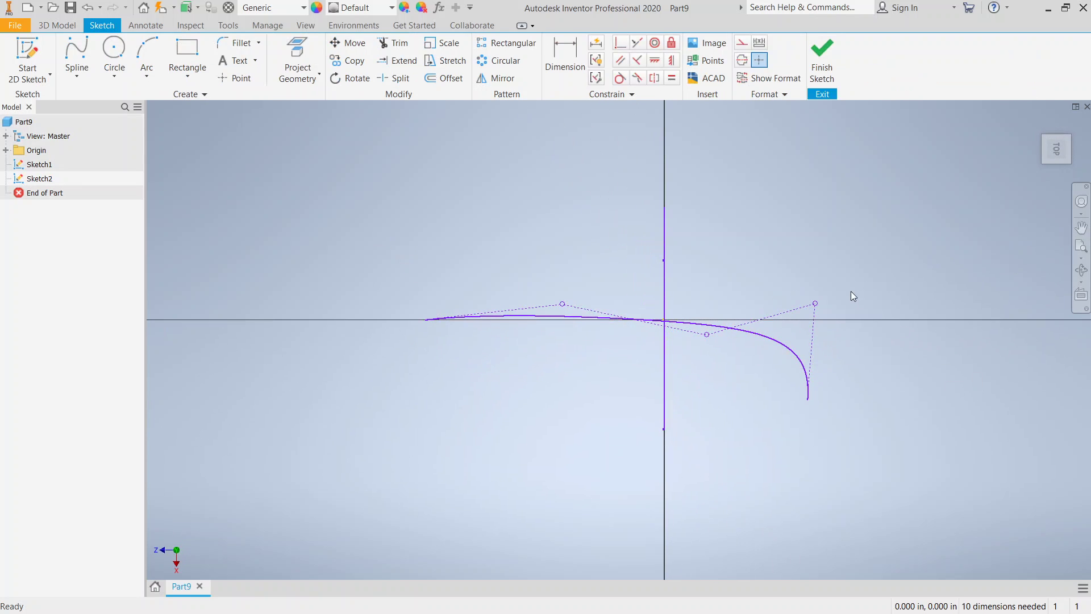
{"action": "left_click_drag", "start_coordinate": [812, 399], "coordinate": [950, 338]}
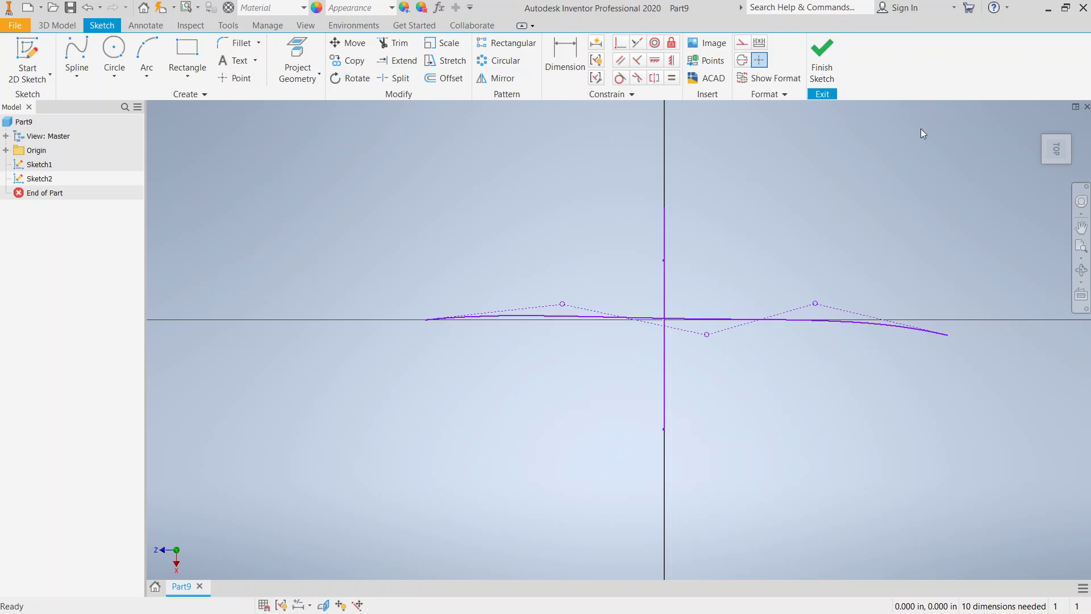
{"action": "left_click", "coordinate": [826, 64]}
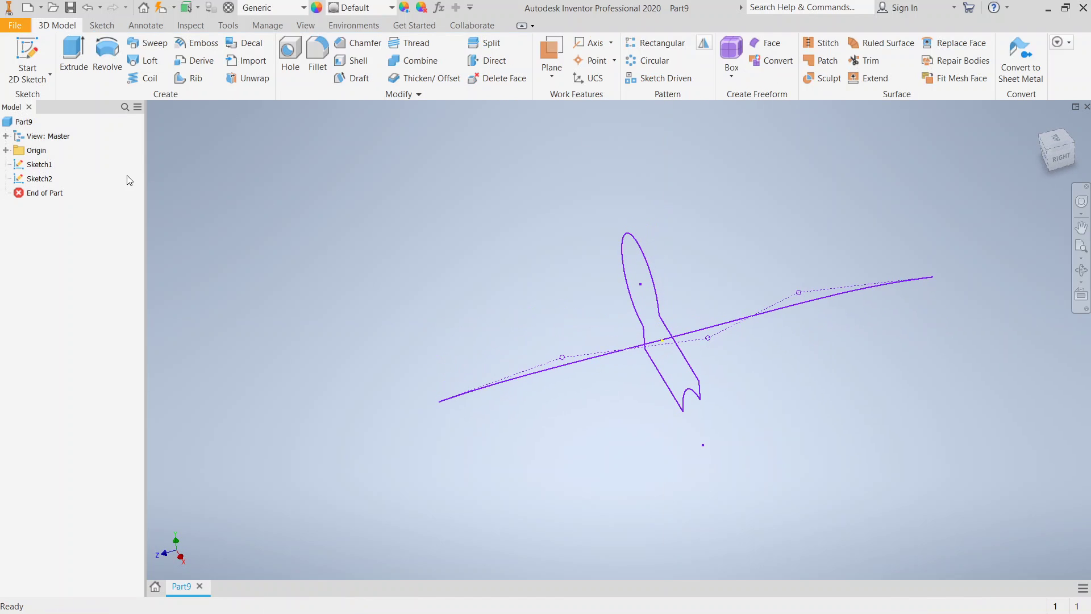
- Sweep the lobed profile along the straightened spline path to create Sweep1
{"action": "left_click", "coordinate": [147, 43]}
{"action": "left_click", "coordinate": [644, 341]}
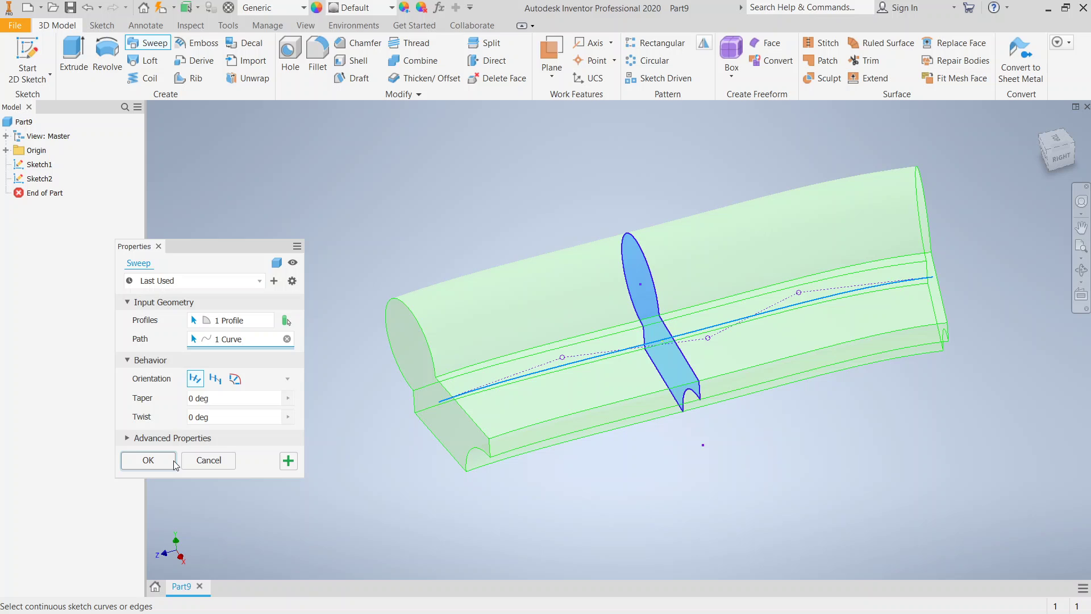
{"action": "left_click", "coordinate": [149, 460]}
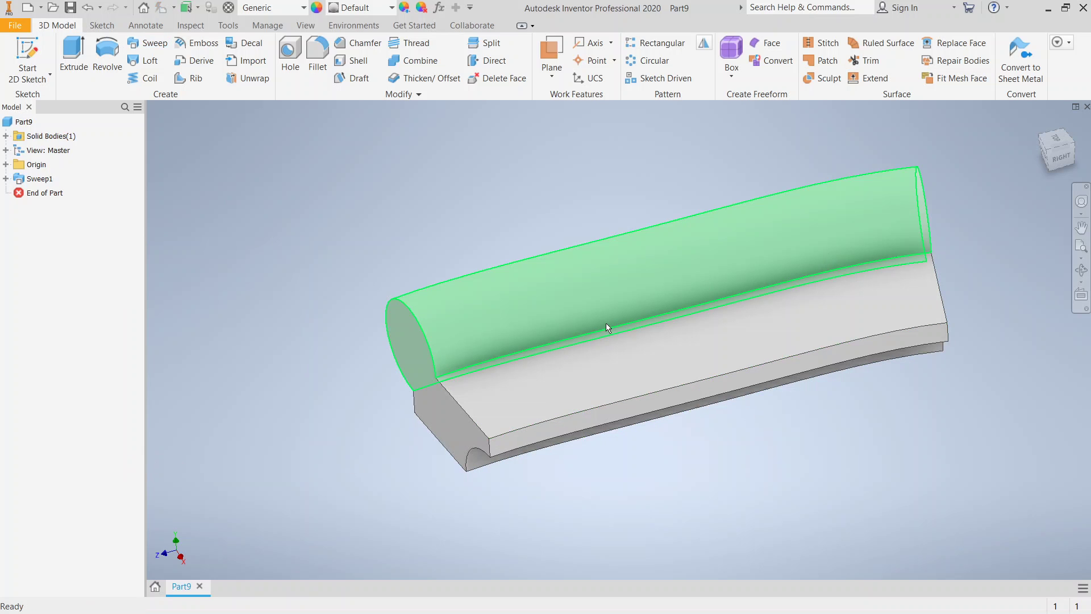
- Expand Sweep1 in the browser and open its properties, showing 0 deg taper and twist
{"action": "left_click", "coordinate": [6, 179]}
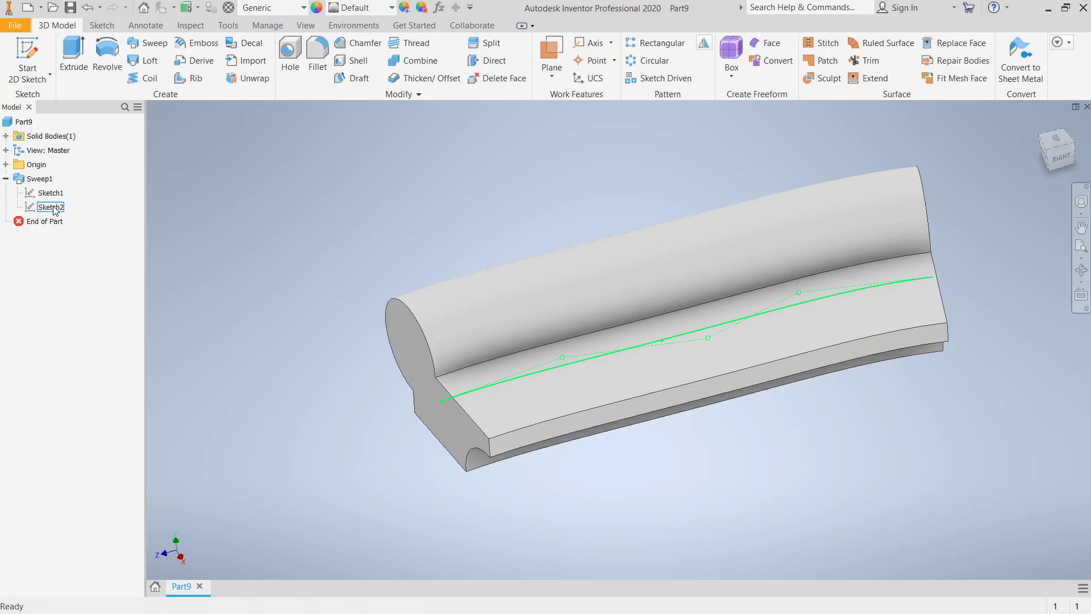
{"action": "double_click", "coordinate": [28, 179]}
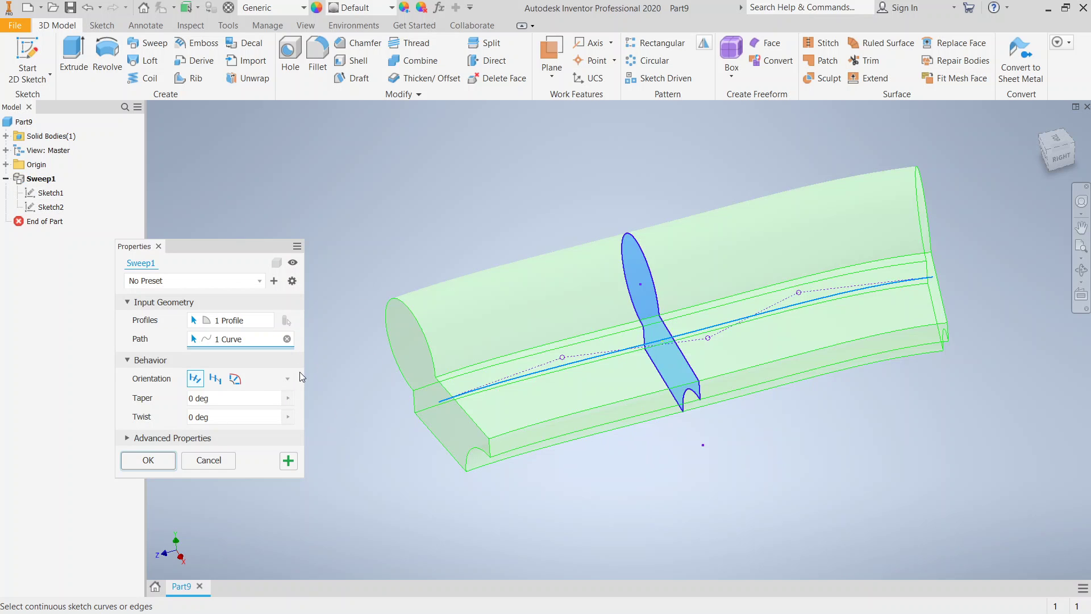
- Set the sweep's taper angle to 5 deg and inspect the widening preview from the right side
{"action": "left_click", "coordinate": [195, 400]}
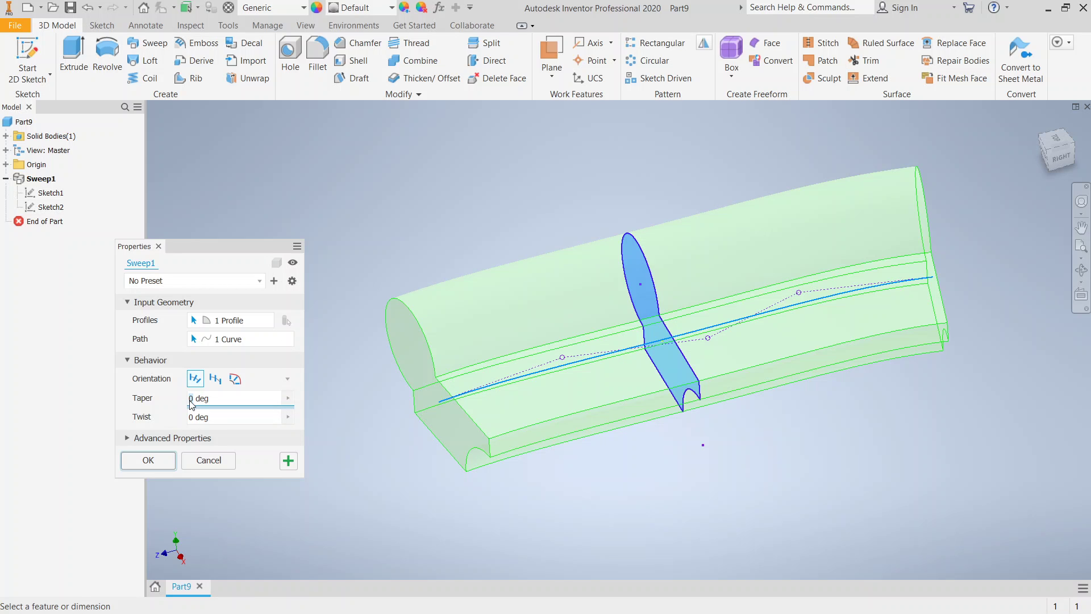
{"action": "type", "text": "2"}
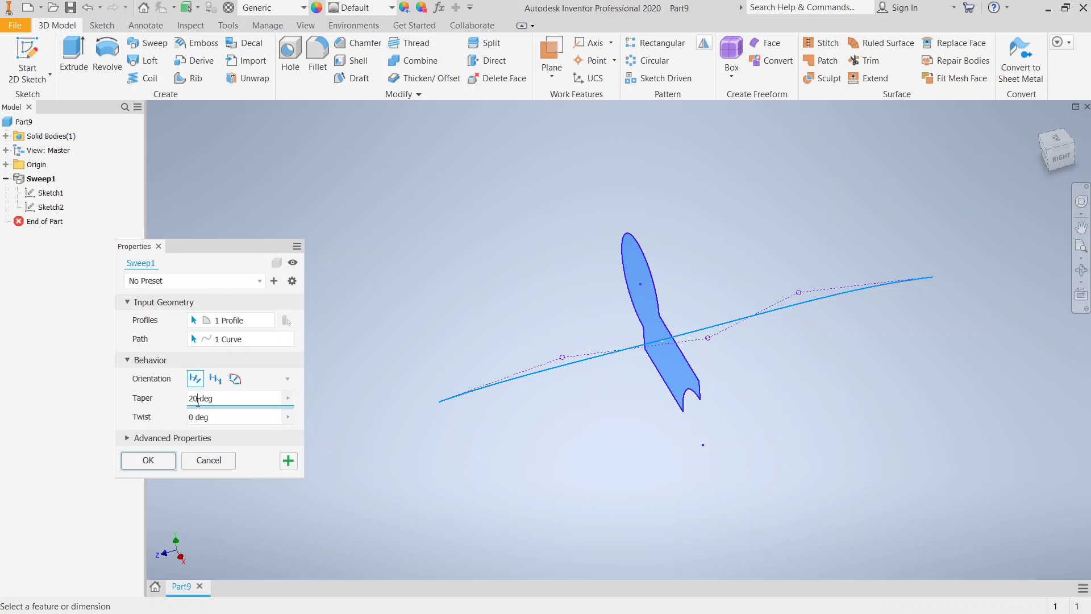
{"action": "key", "text": "BackSpace"}
{"action": "key", "text": "BackSpace"}
{"action": "type", "text": "10"}
{"action": "left_click_drag", "start_coordinate": [198, 398], "coordinate": [189, 405]}
{"action": "type", "text": "5"}
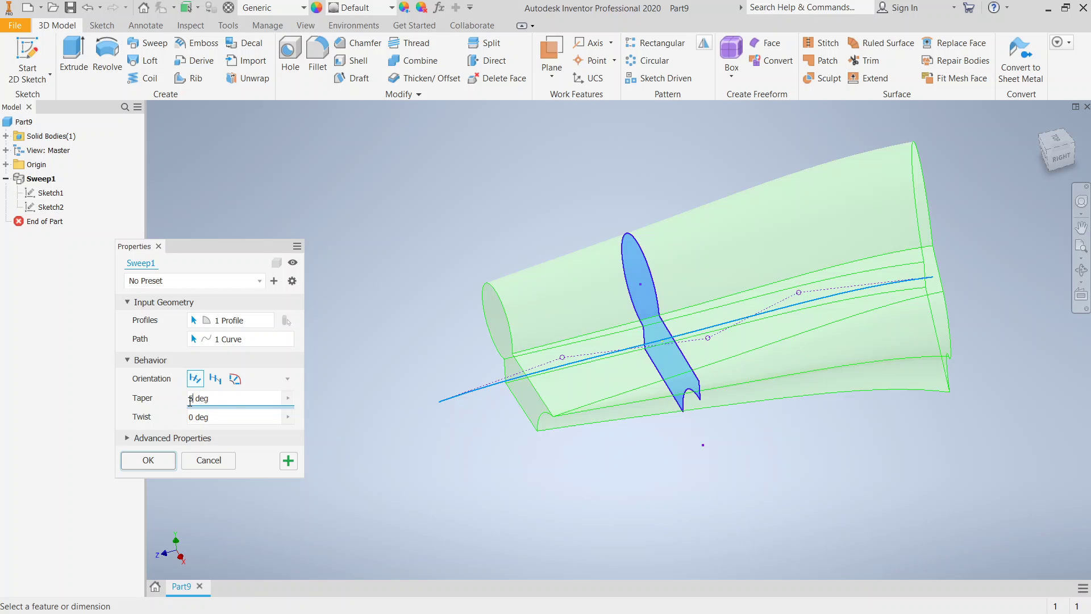
{"action": "left_click", "coordinate": [1057, 158]}
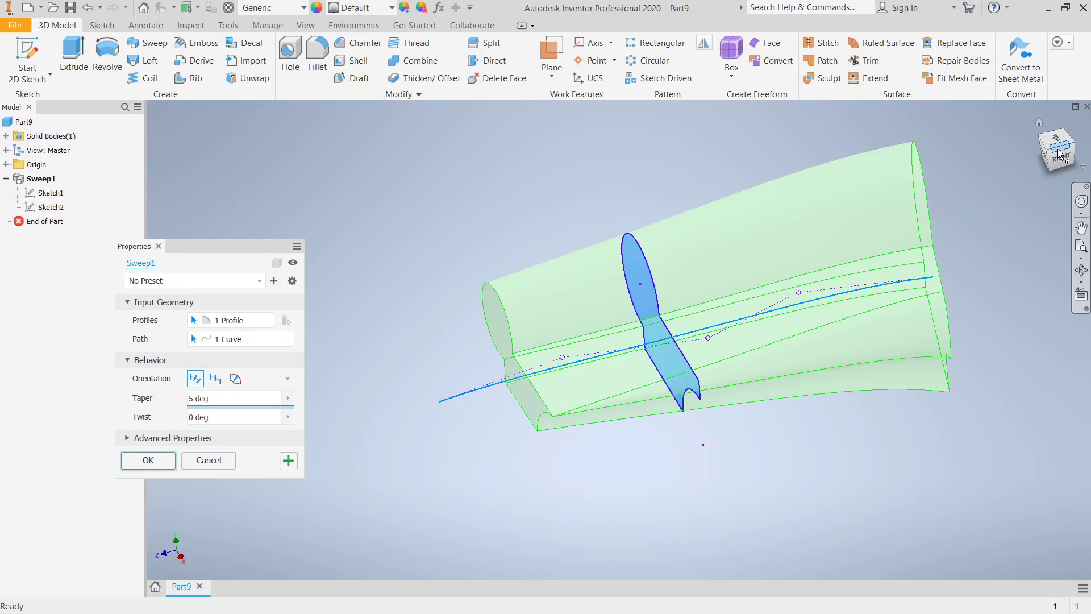
{"action": "mouse_move", "coordinate": [689, 326]}
{"action": "middle_mouse_down", "text": "shift"}
{"action": "mouse_move", "coordinate": [637, 307]}
{"action": "mouse_move", "coordinate": [671, 319]}
{"action": "middle_mouse_up", "text": "shift"}
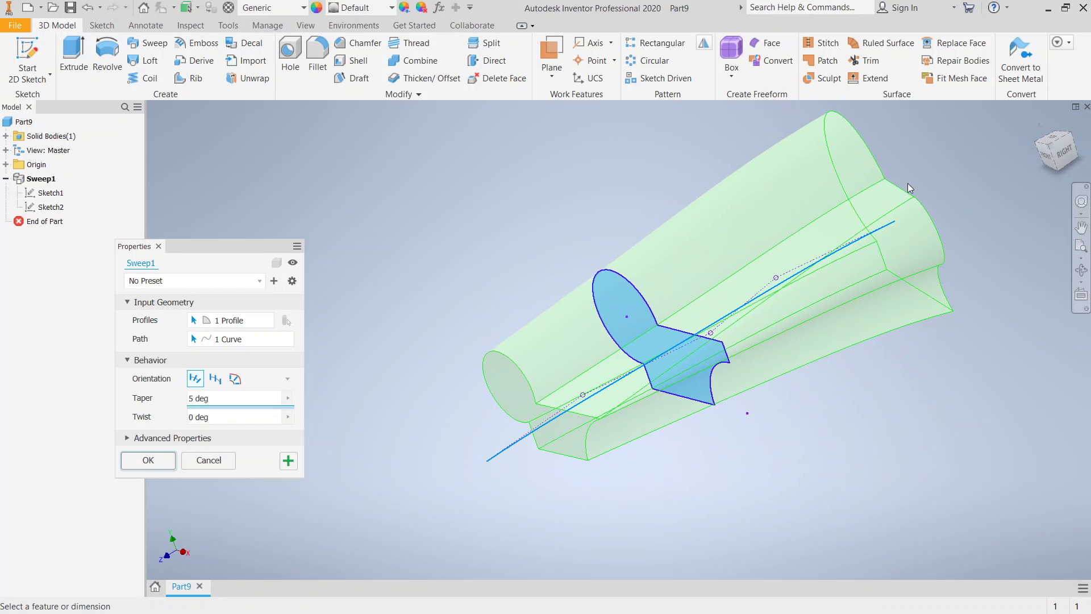
- Replace the 90 deg twist with 180 deg and confirm the sweep with OK
{"action": "left_click", "coordinate": [195, 418]}
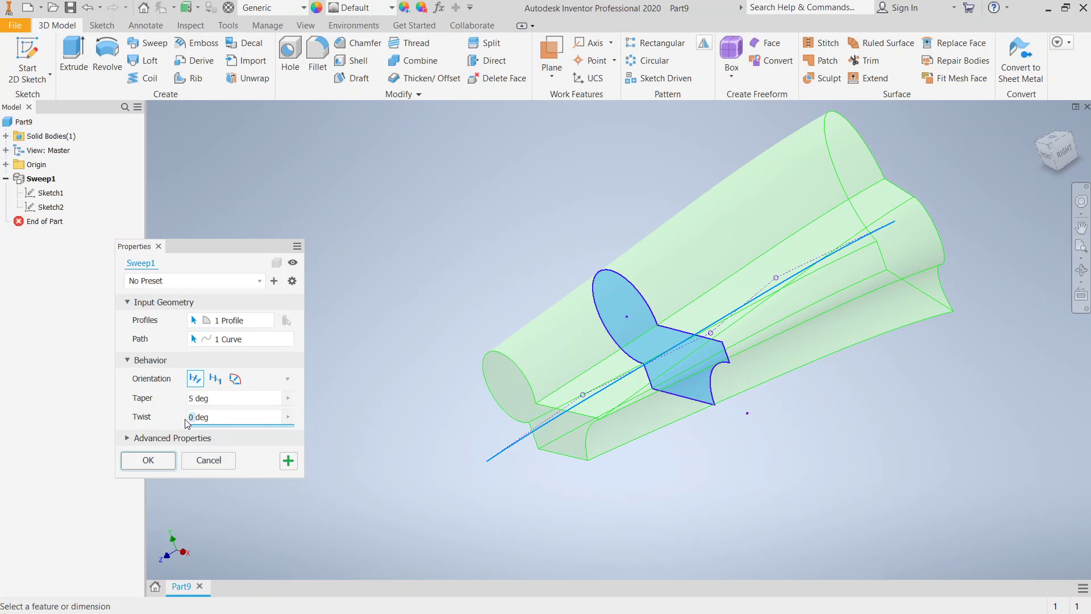
{"action": "type", "text": "5"}
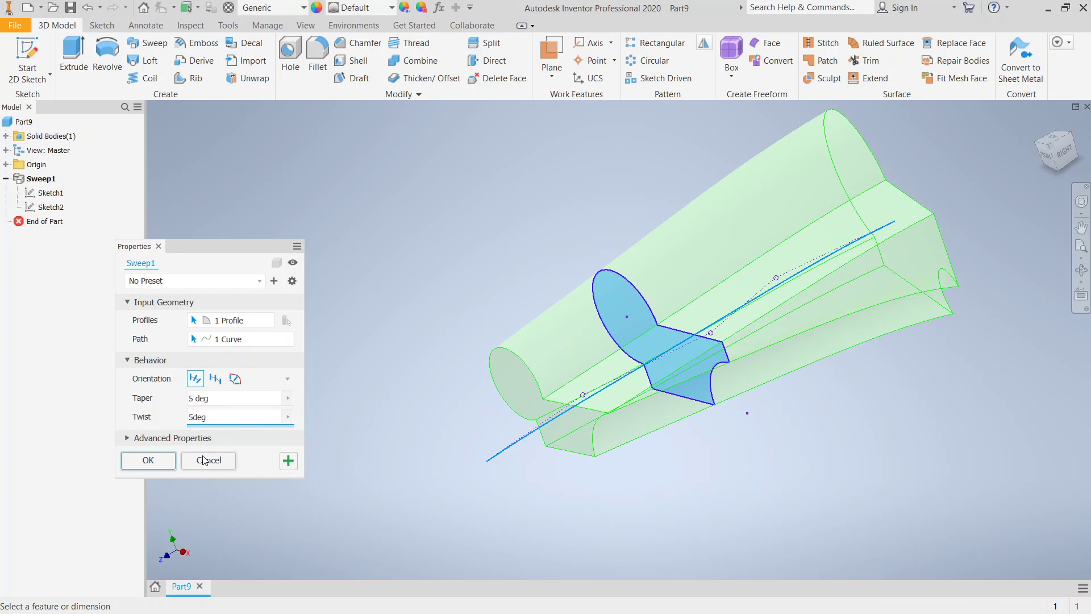
{"action": "left_click", "coordinate": [189, 417]}
{"action": "type", "text": "2"}
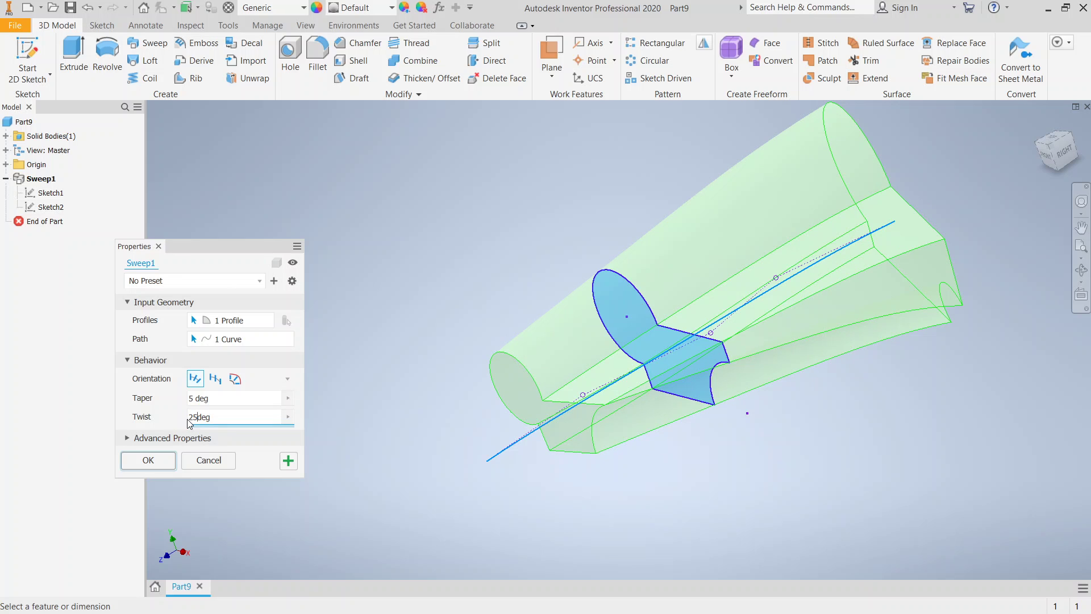
{"action": "left_click_drag", "start_coordinate": [197, 418], "coordinate": [179, 424]}
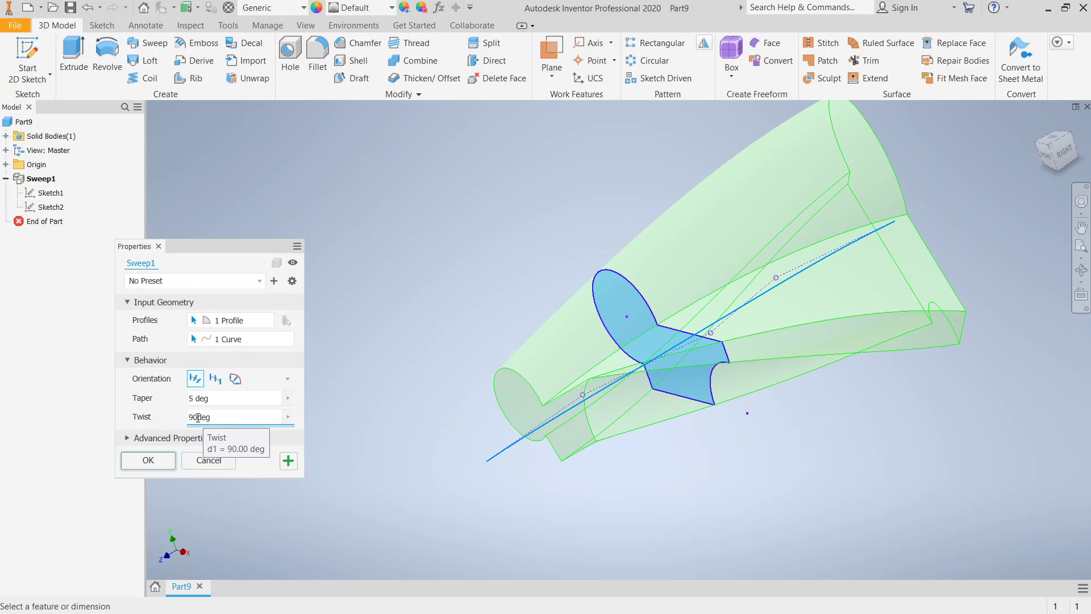
{"action": "left_click_drag", "start_coordinate": [197, 418], "coordinate": [182, 422]}
{"action": "type", "text": "180"}
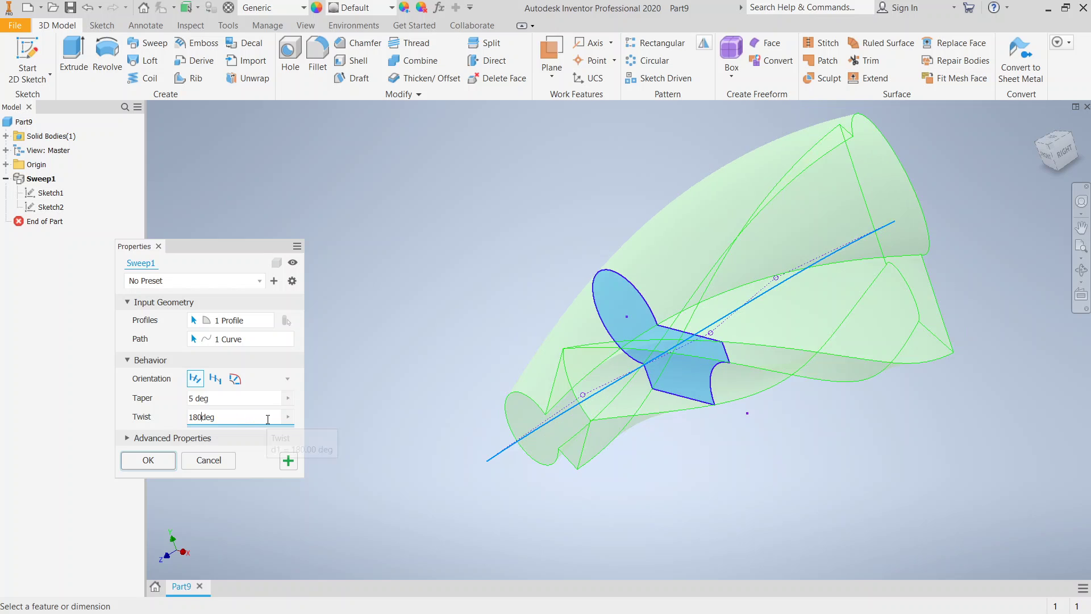
{"action": "left_click", "coordinate": [152, 462]}
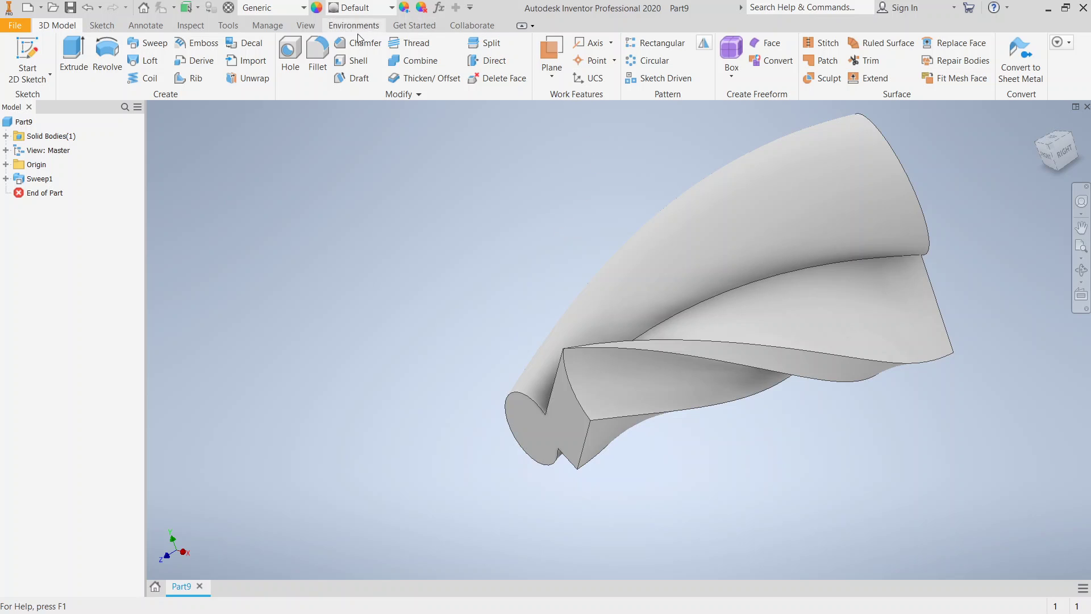
- Apply the Gold - Metal appearance to Sweep1 and orbit to view the gold solid
{"action": "left_click", "coordinate": [391, 7]}
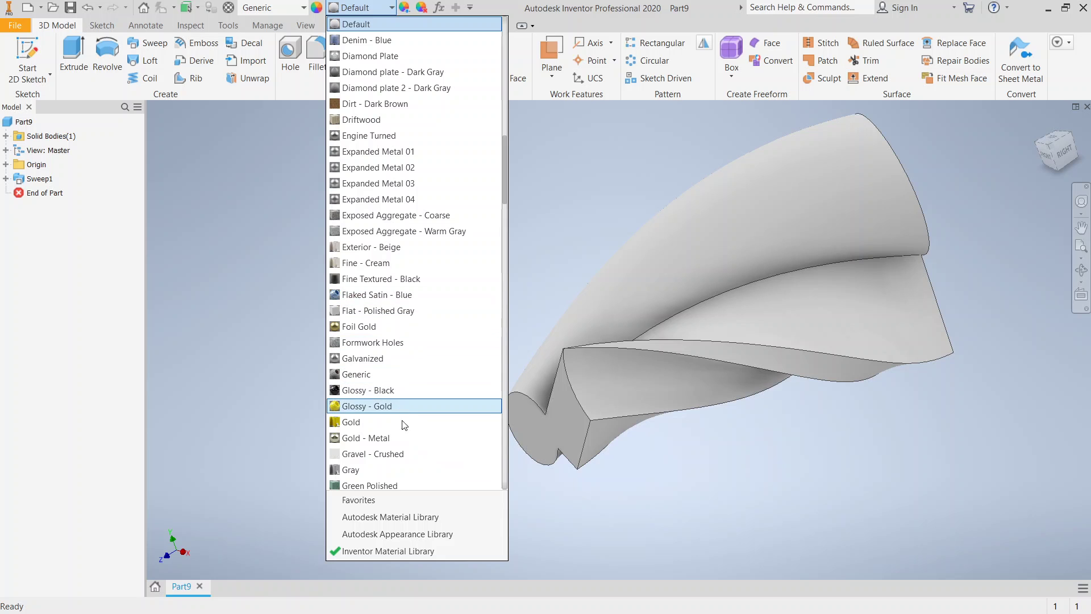
{"action": "left_click", "coordinate": [401, 442]}
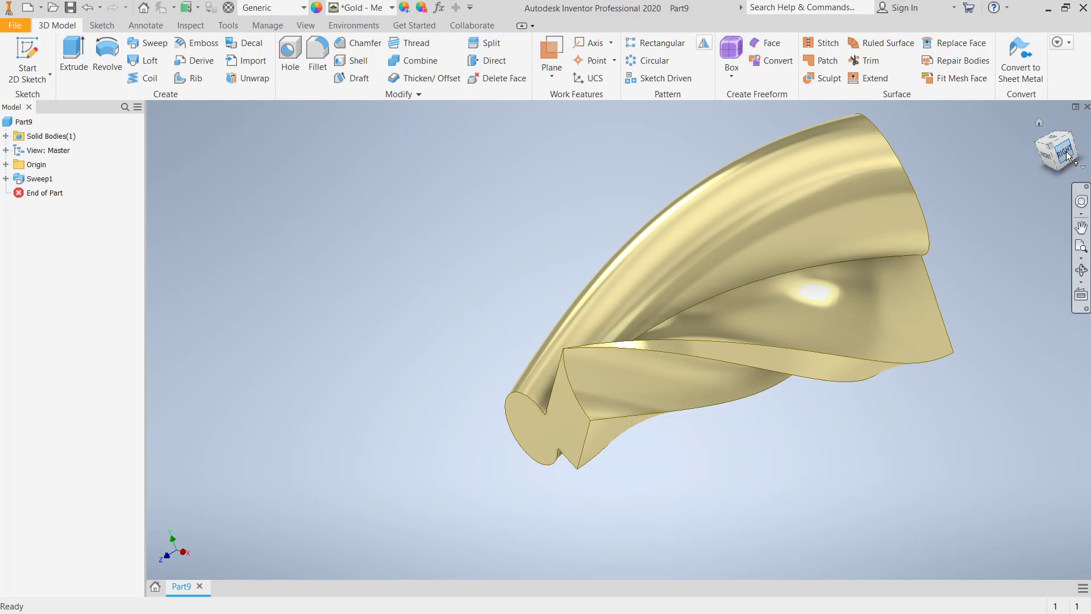
{"action": "mouse_move", "coordinate": [743, 317]}
{"action": "middle_mouse_down", "text": "shift"}
{"action": "mouse_move", "coordinate": [682, 364]}
{"action": "mouse_move", "coordinate": [743, 317]}
{"action": "middle_mouse_up", "text": "shift"}
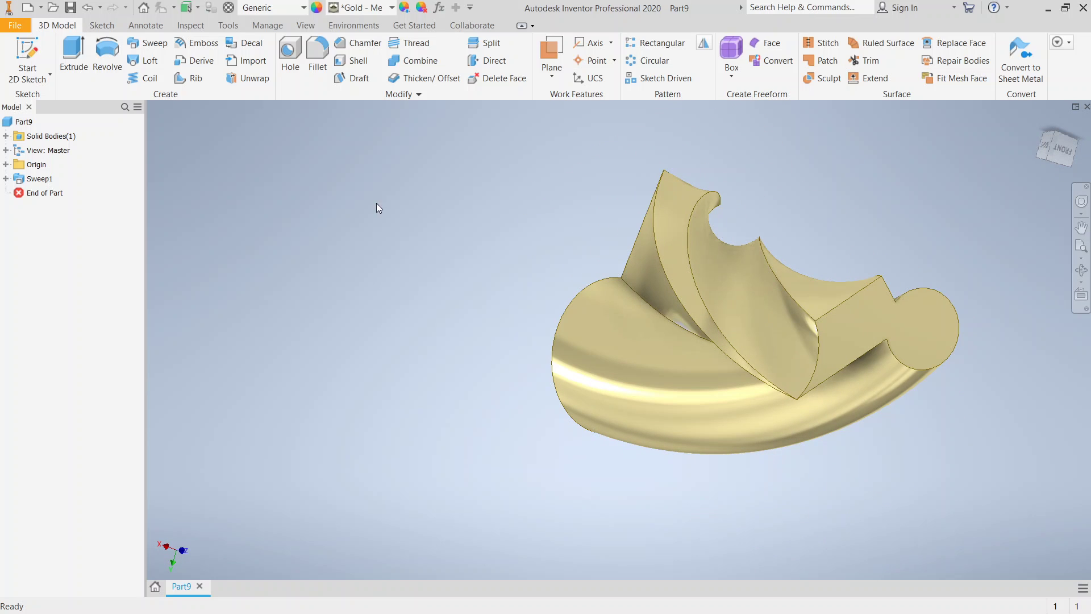